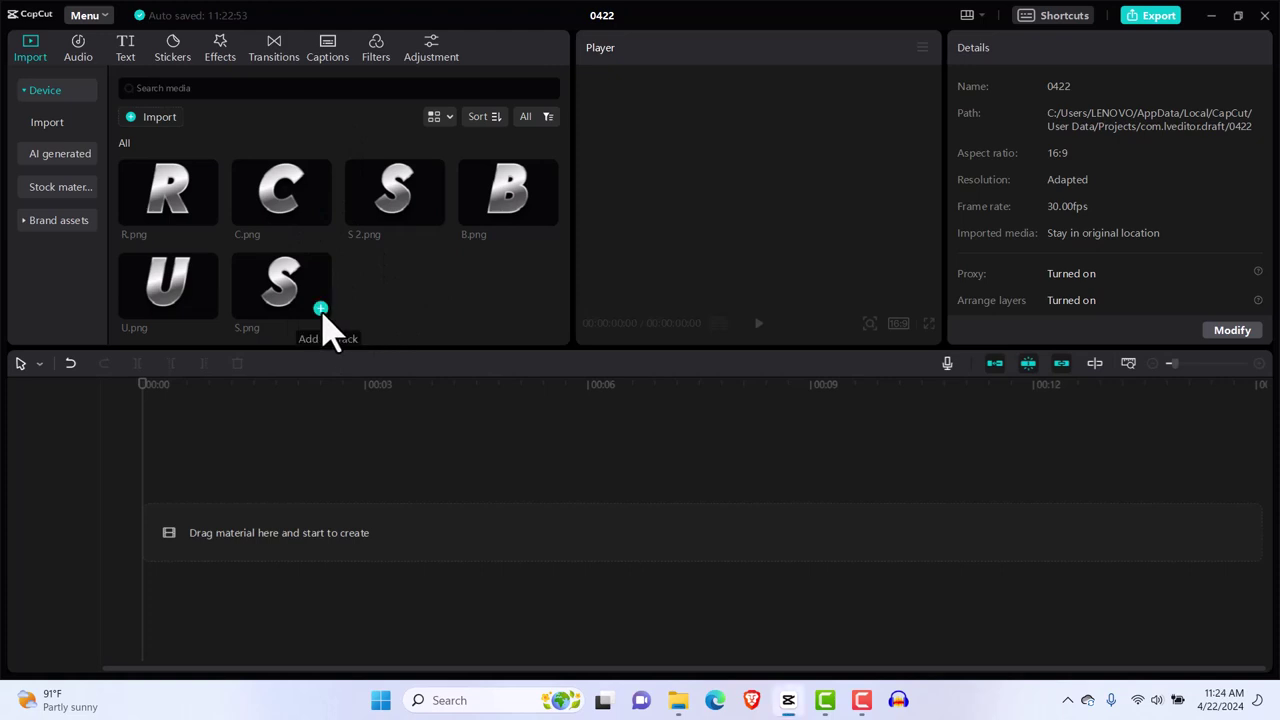
Add the S.png image to the empty timeline.
{"action": "left_click", "coordinate": [320, 309]}
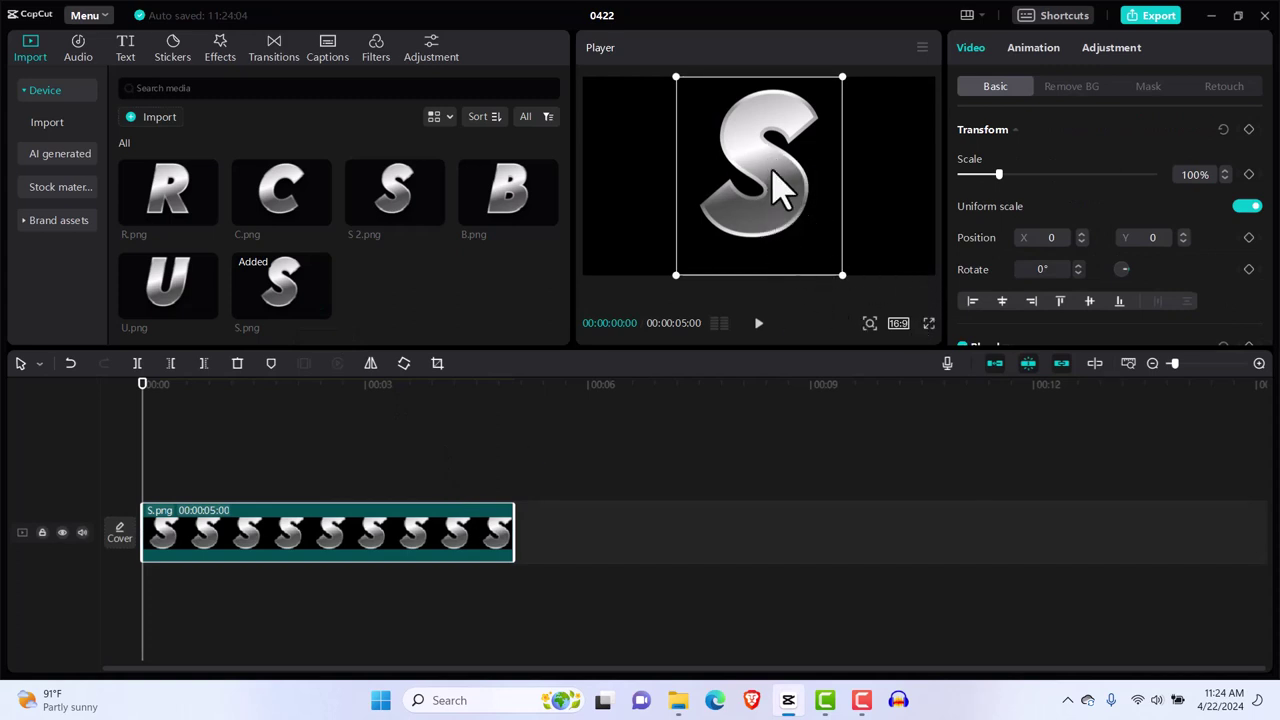
Try the 1:1 aspect ratio for the project and return it to 16:9.
{"action": "left_click", "coordinate": [899, 326]}
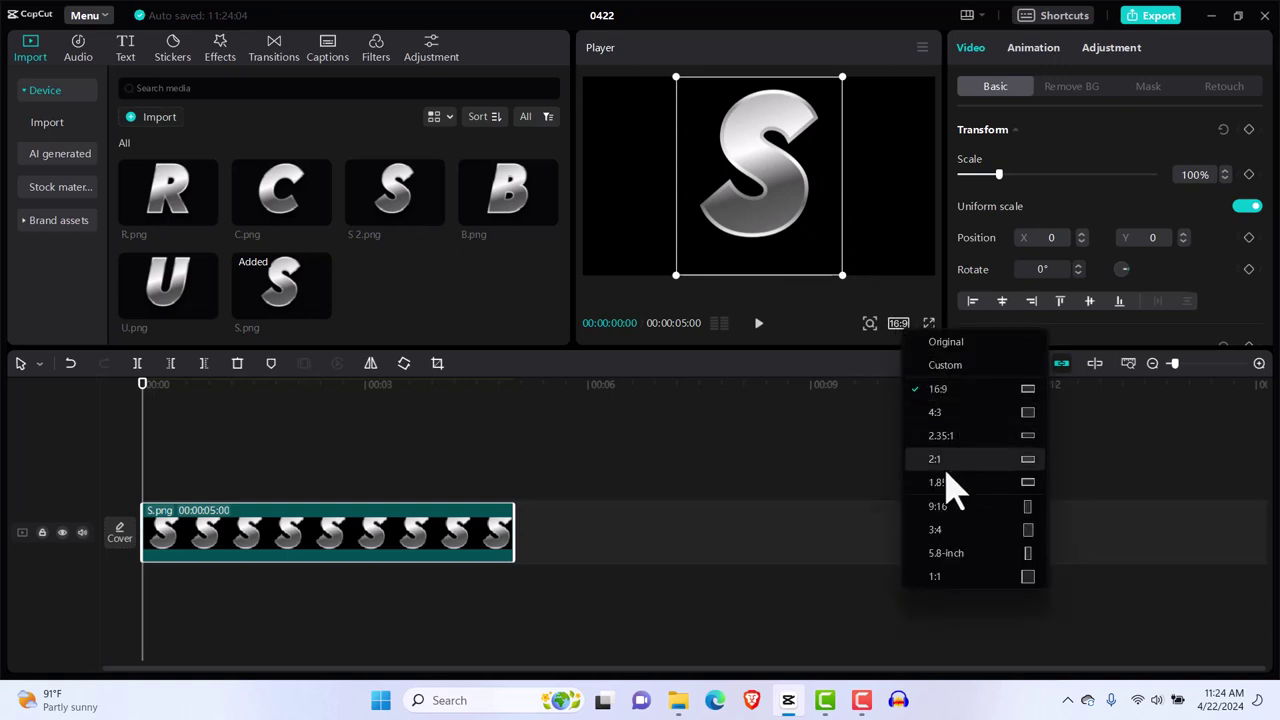
{"action": "left_click", "coordinate": [946, 584]}
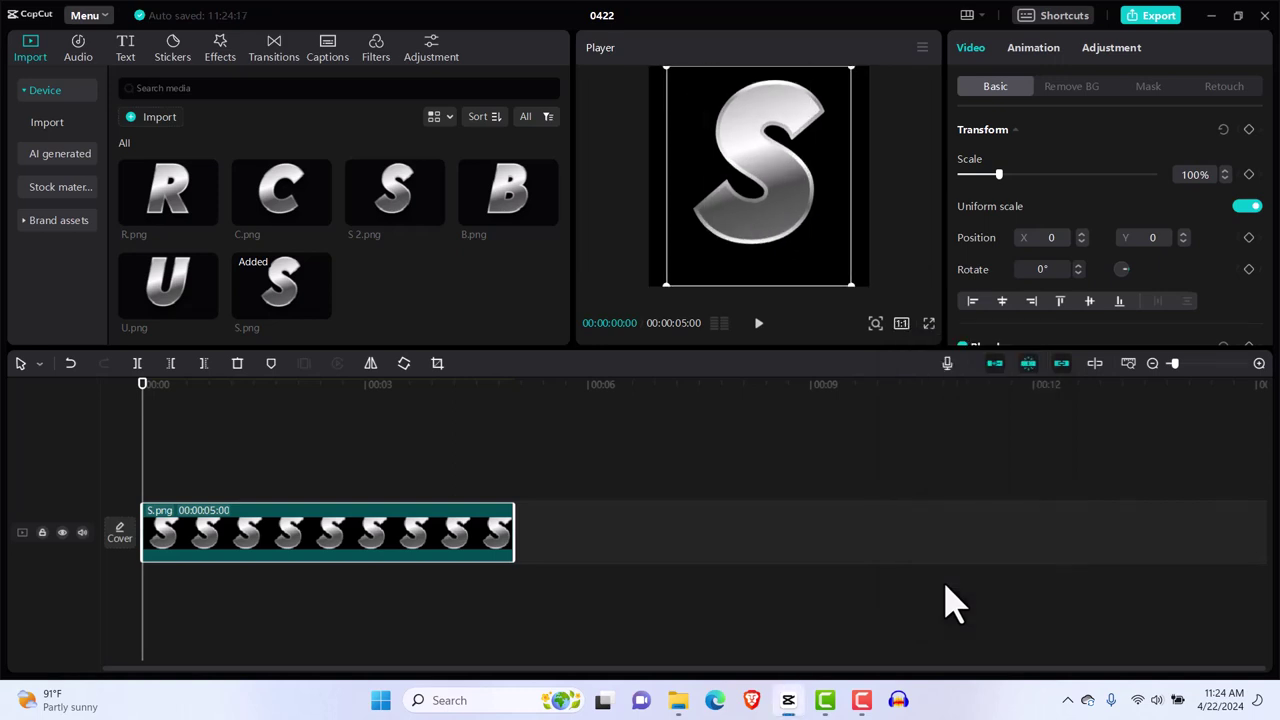
{"action": "left_click", "coordinate": [902, 324]}
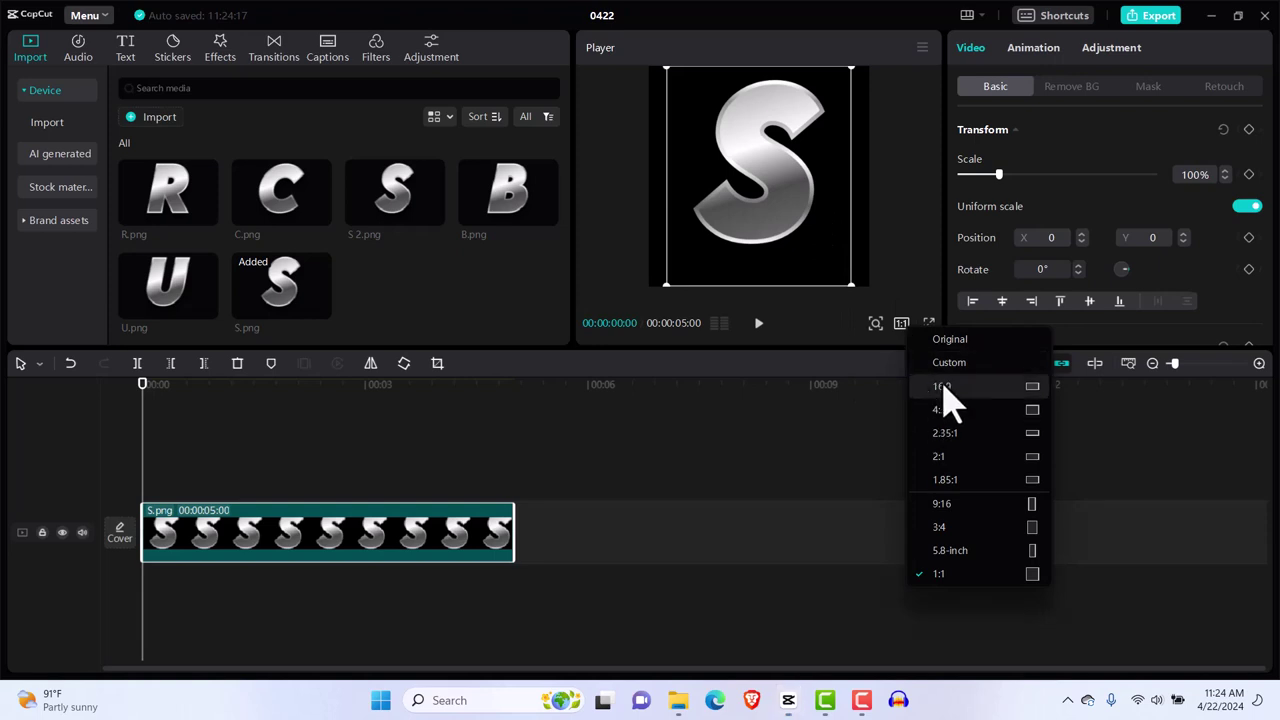
{"action": "left_click", "coordinate": [945, 390]}
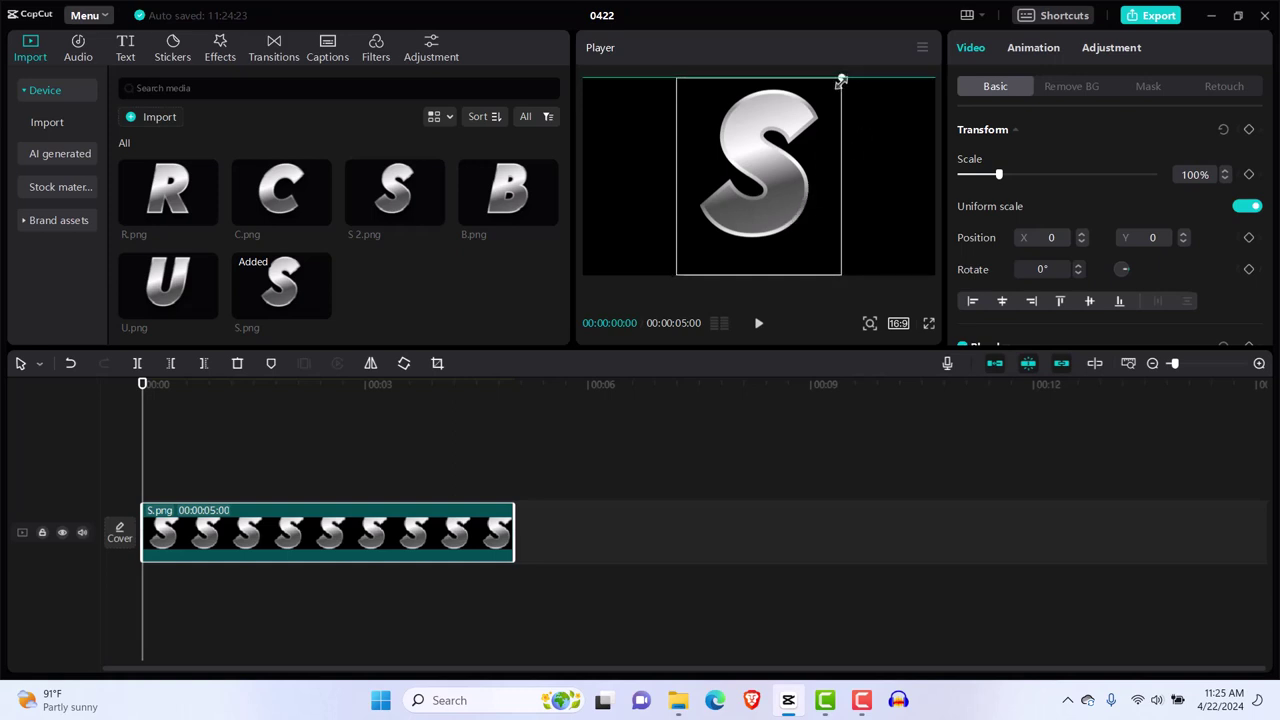
Shrink the S letter to about 28% scale and move it near the frame's left side, at about X -1416, Y 0.
{"action": "left_click_drag", "start_coordinate": [843, 78], "coordinate": [780, 149]}
{"action": "left_click_drag", "start_coordinate": [766, 194], "coordinate": [640, 200]}
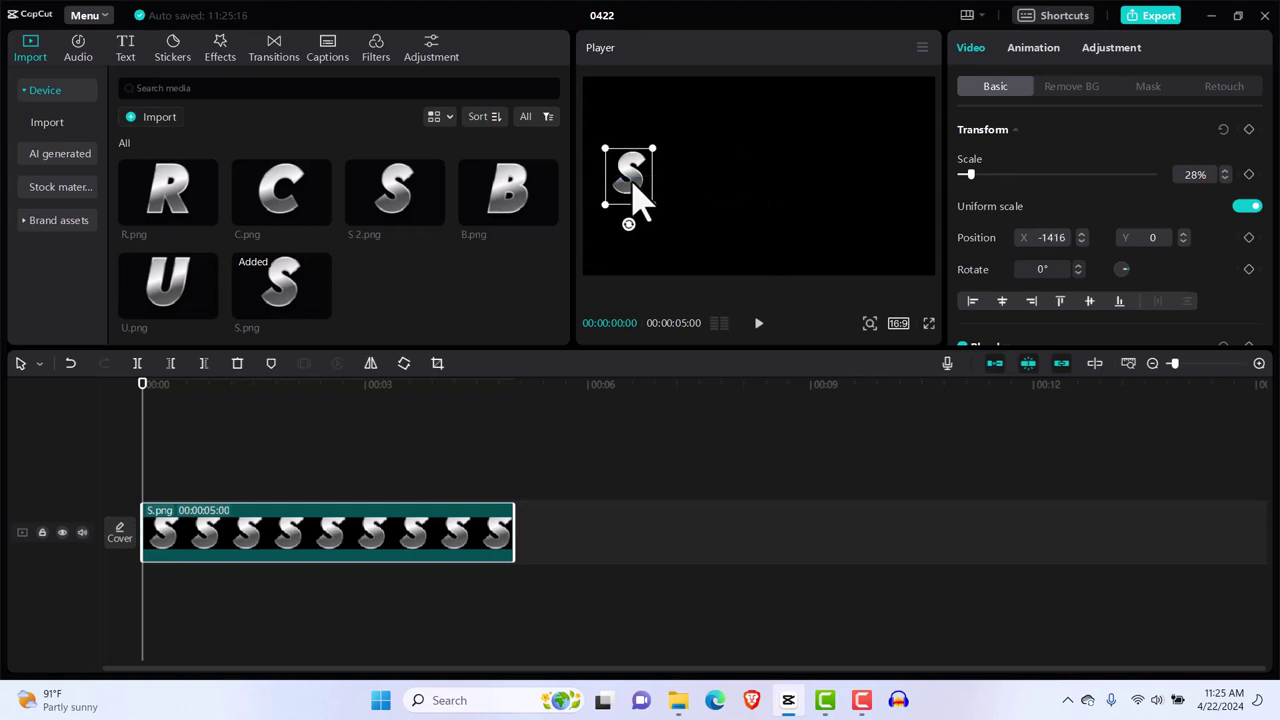
Add a default text and replace its content with a row of hyphens long enough to span the whole frame.
{"action": "left_click", "coordinate": [133, 66]}
{"action": "mouse_move", "coordinate": [149, 186]}
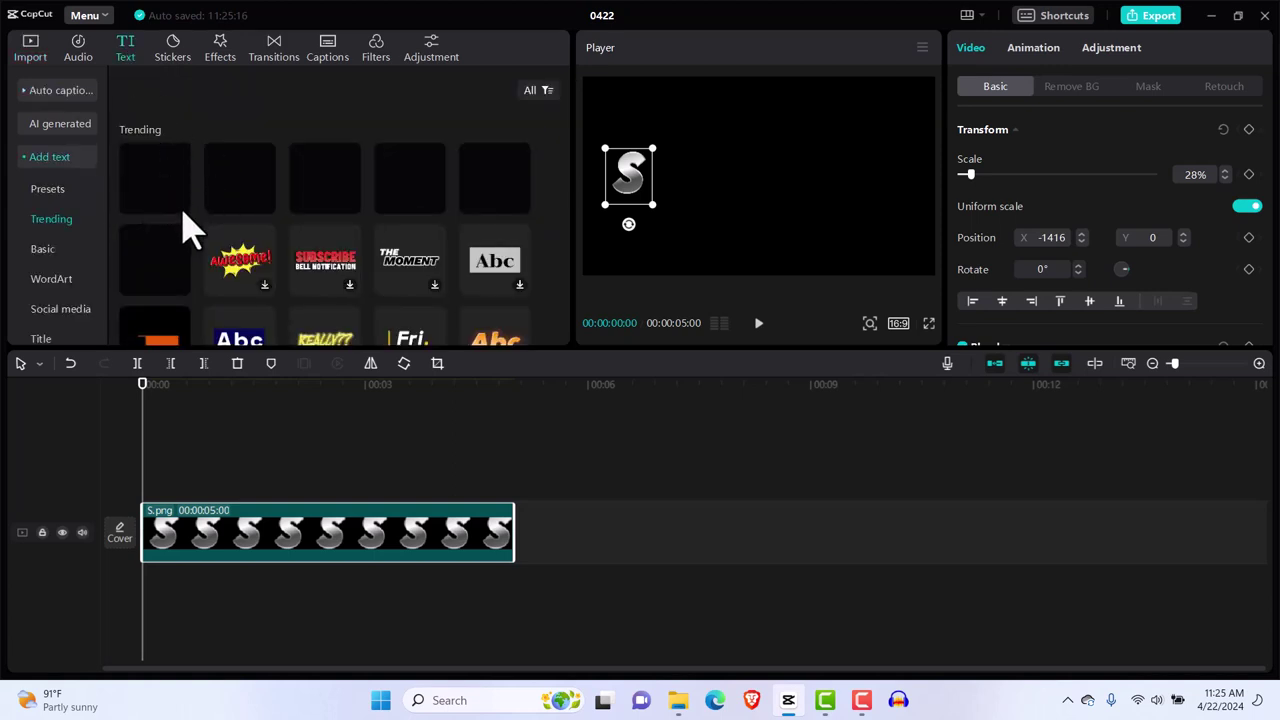
{"action": "left_click", "coordinate": [179, 204]}
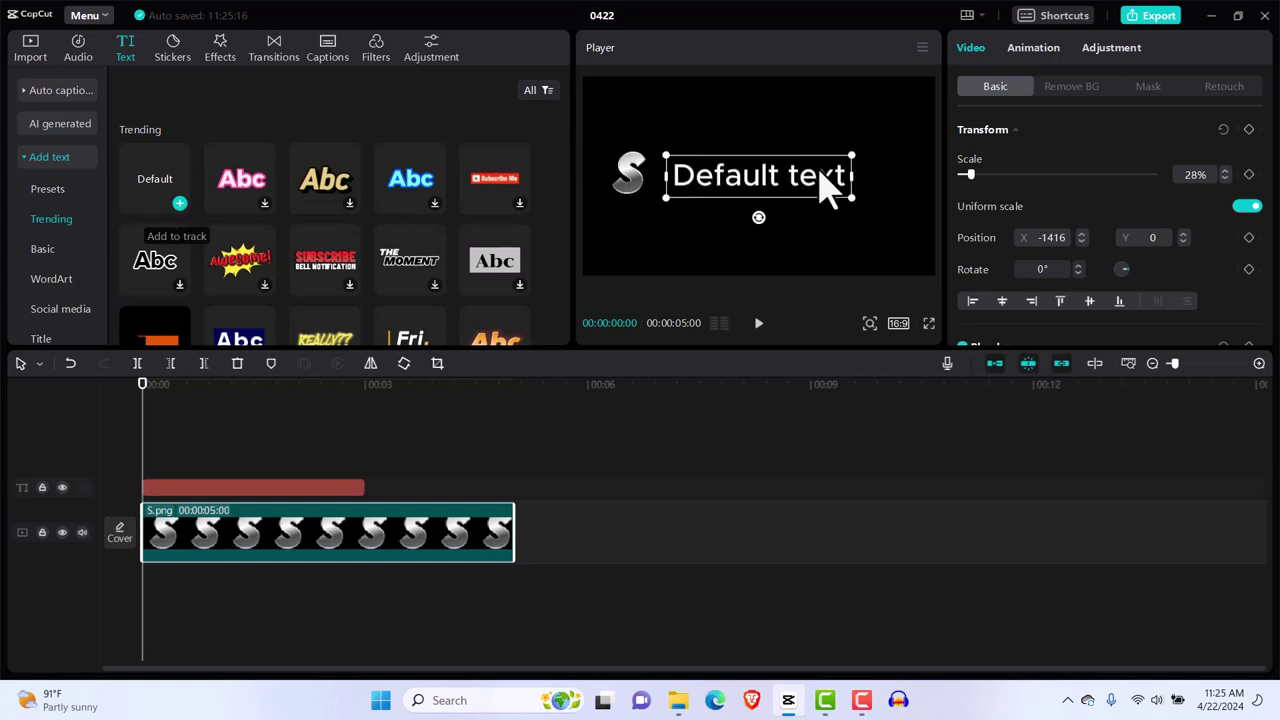
{"action": "double_click", "coordinate": [826, 185]}
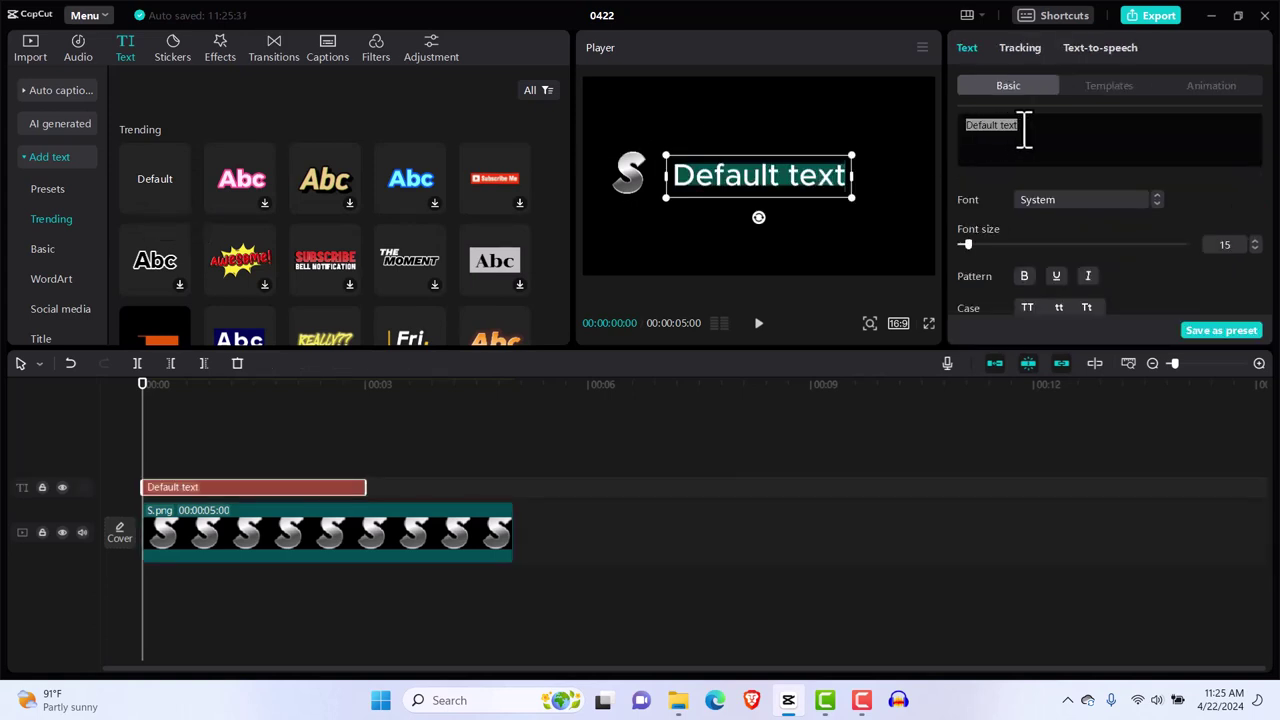
{"action": "type", "text": "-"}
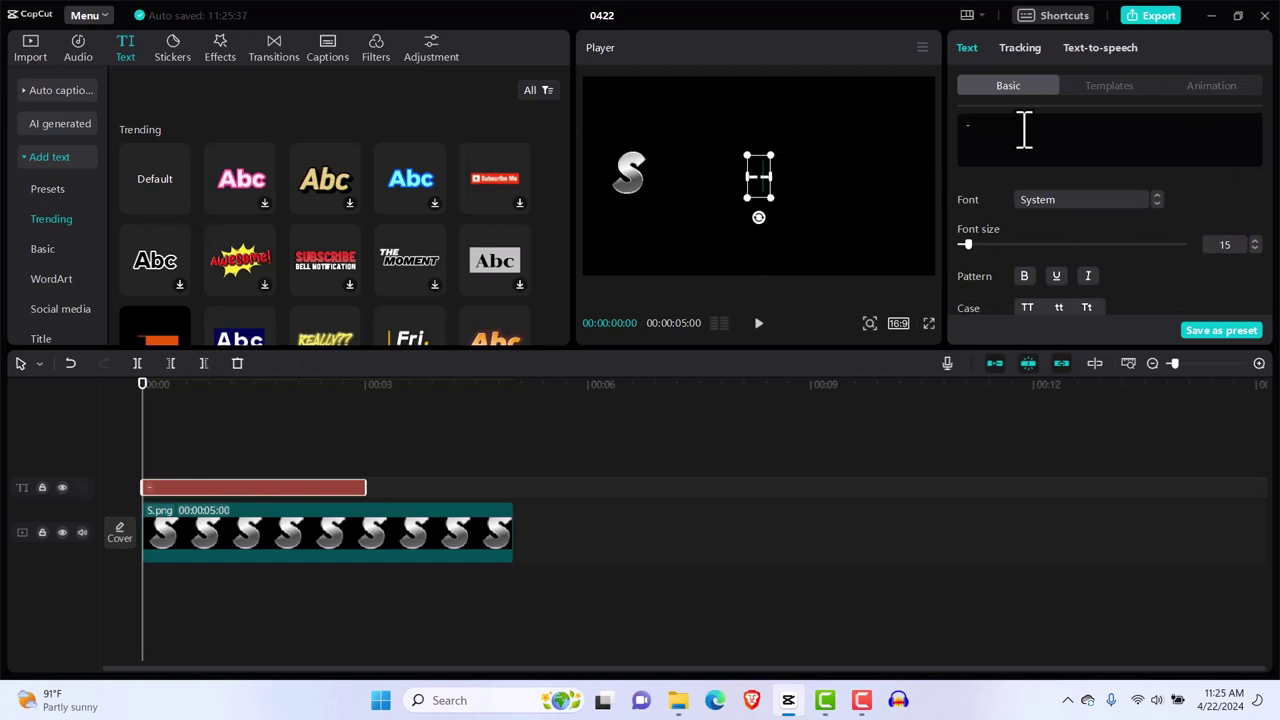
{"action": "type", "text": "------------"}
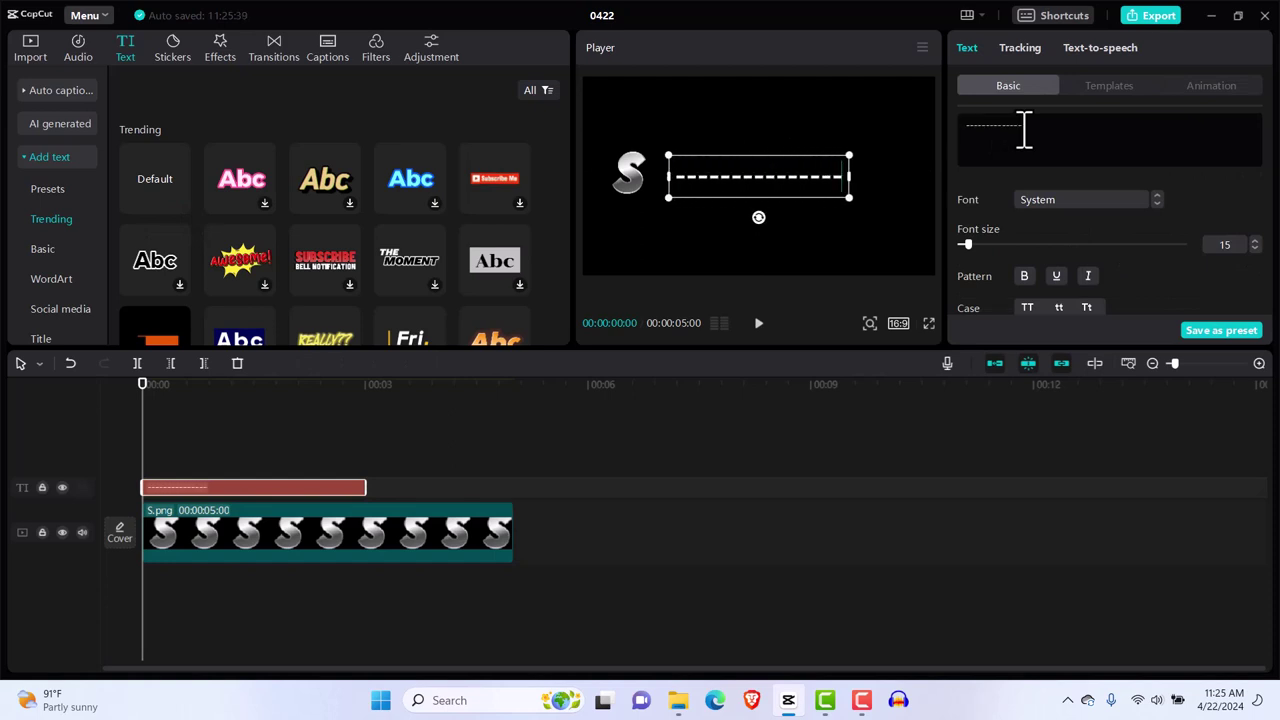
{"action": "type", "text": "-------------------"}
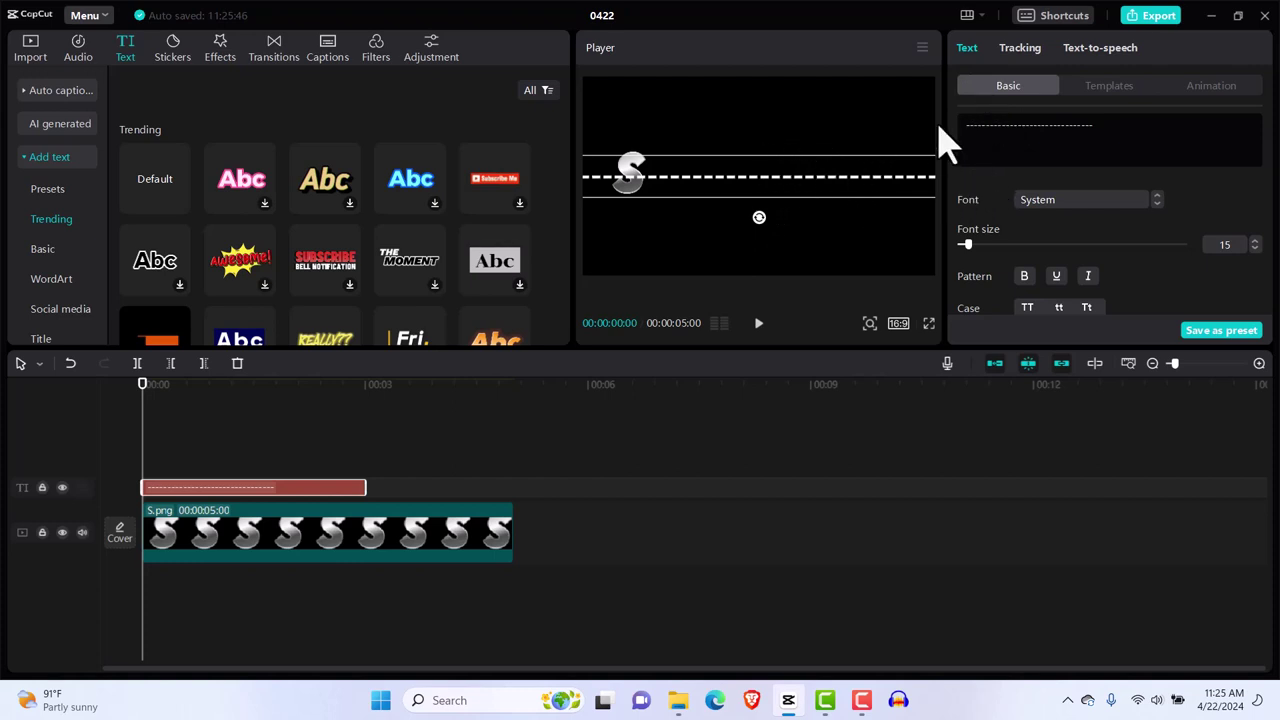
Move the dashed line down to the foot of the S and nudge the S to about X -1425.
{"action": "mouse_move", "coordinate": [840, 180]}
{"action": "left_mouse_down"}
{"action": "mouse_move", "coordinate": [837, 257]}
{"action": "mouse_move", "coordinate": [837, 205]}
{"action": "left_mouse_up"}
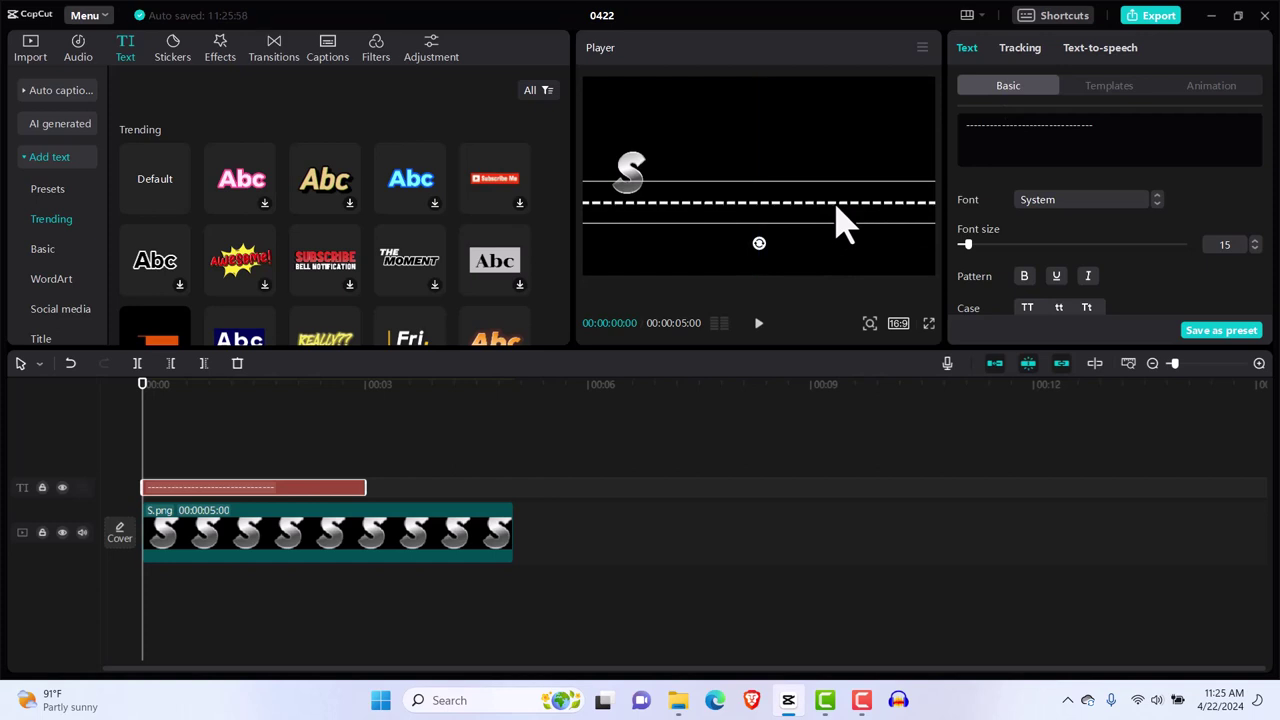
{"action": "left_click", "coordinate": [634, 165]}
{"action": "left_click_drag", "start_coordinate": [637, 176], "coordinate": [636, 178]}
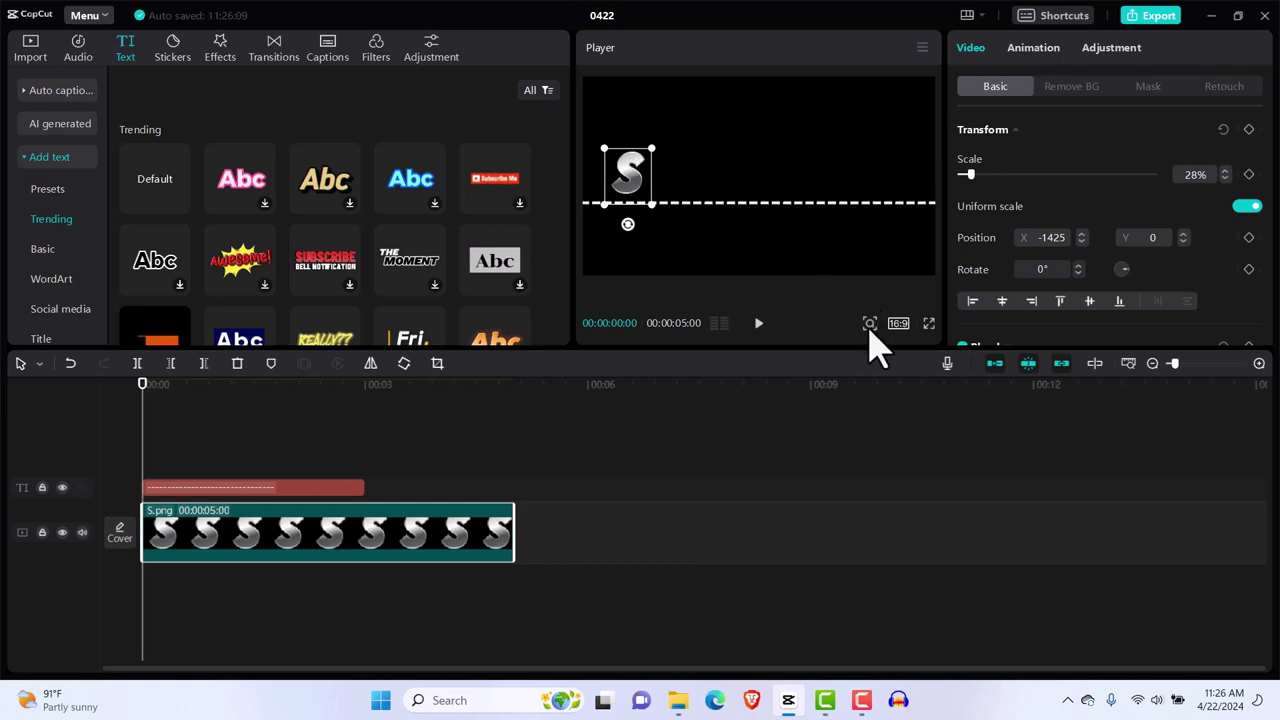
Extend the S.png clip on the timeline to a duration of about 00:00:08:11.
{"action": "mouse_move", "coordinate": [869, 331]}
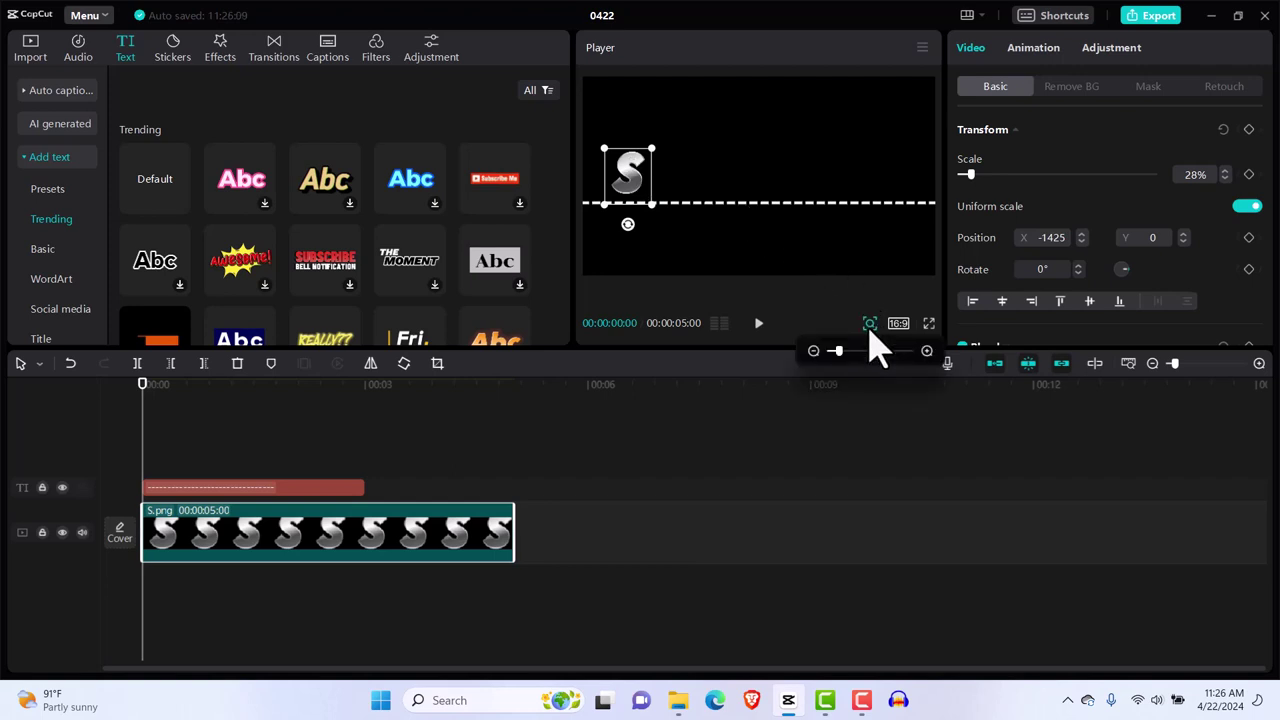
{"action": "left_click", "coordinate": [813, 352]}
{"action": "left_click", "coordinate": [813, 352]}
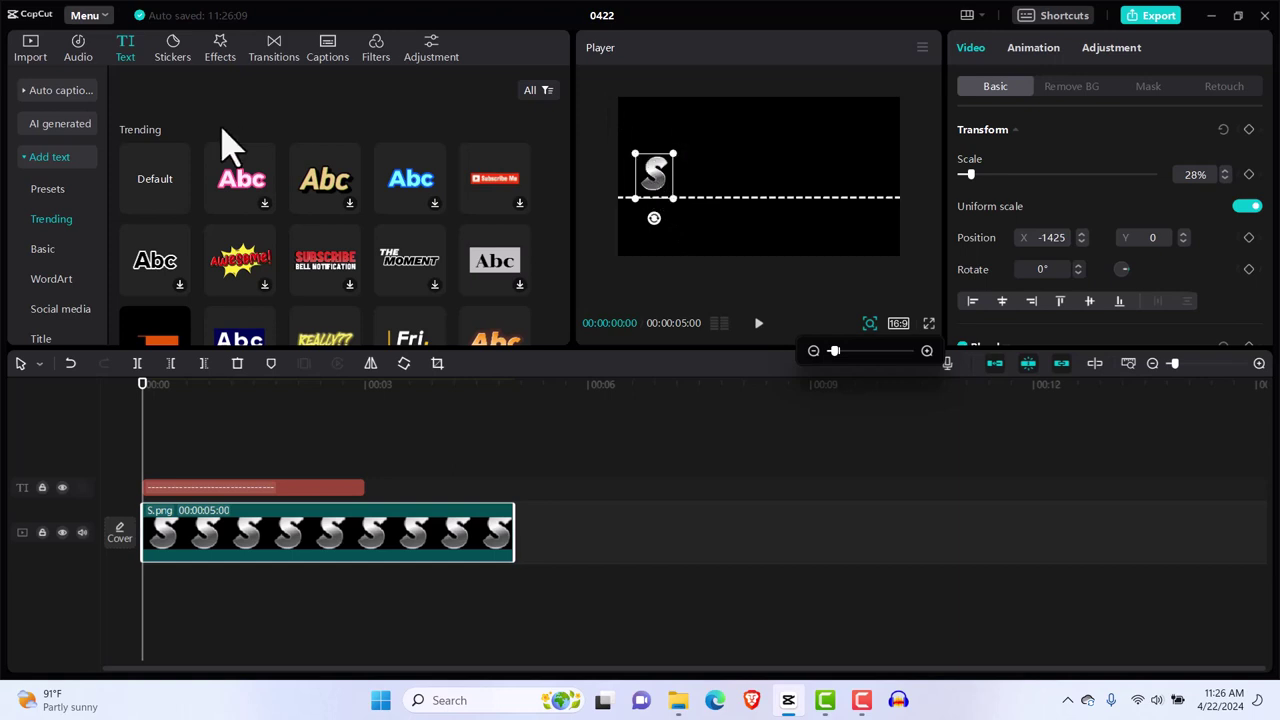
{"action": "left_click", "coordinate": [30, 50]}
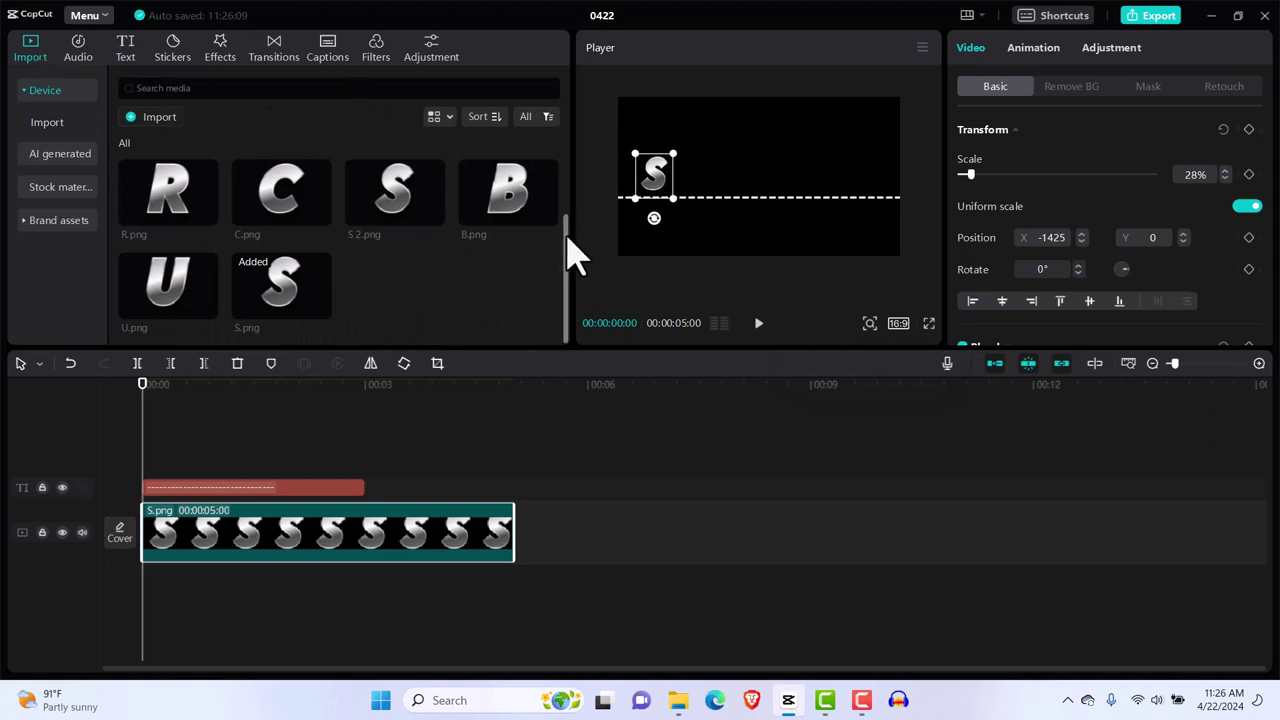
{"action": "left_click_drag", "start_coordinate": [571, 257], "coordinate": [567, 290]}
{"action": "left_click_drag", "start_coordinate": [514, 532], "coordinate": [742, 535]}
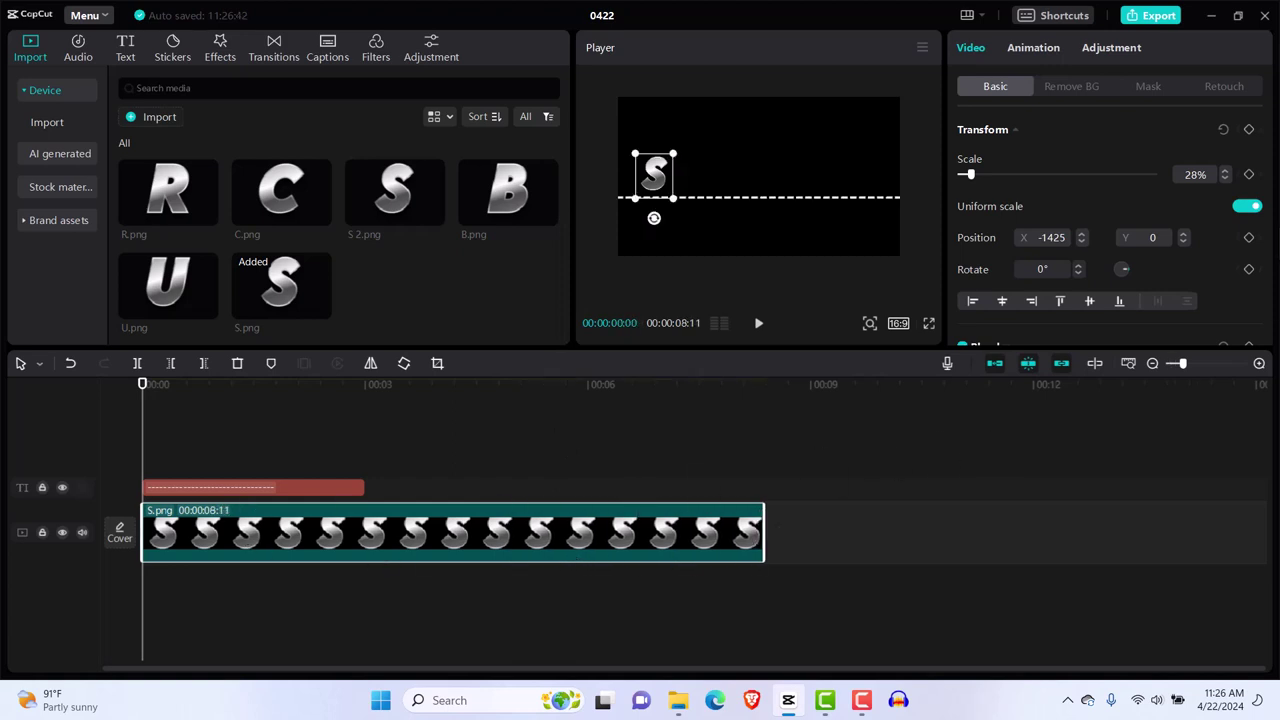
Move the S letter just outside the frame's left edge, to about X -2178, Y 210.
{"action": "left_click", "coordinate": [1249, 129]}
{"action": "left_click", "coordinate": [1249, 129]}
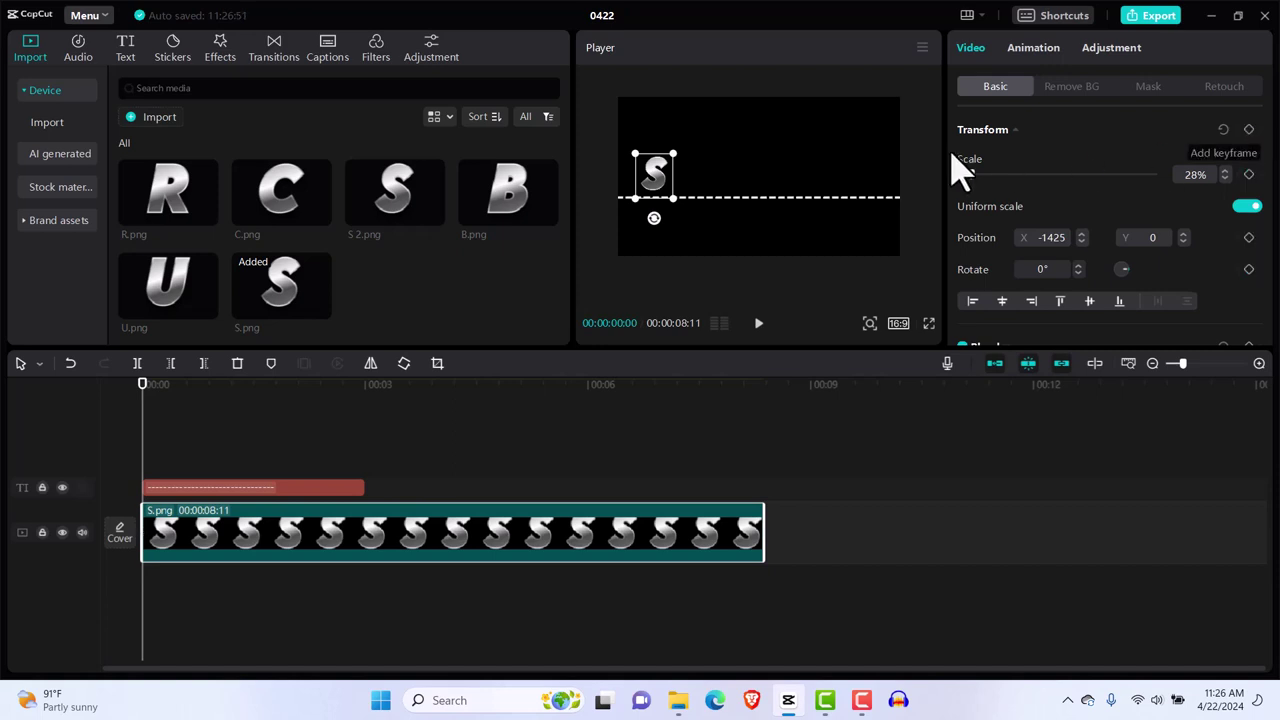
{"action": "left_click_drag", "start_coordinate": [660, 200], "coordinate": [603, 191]}
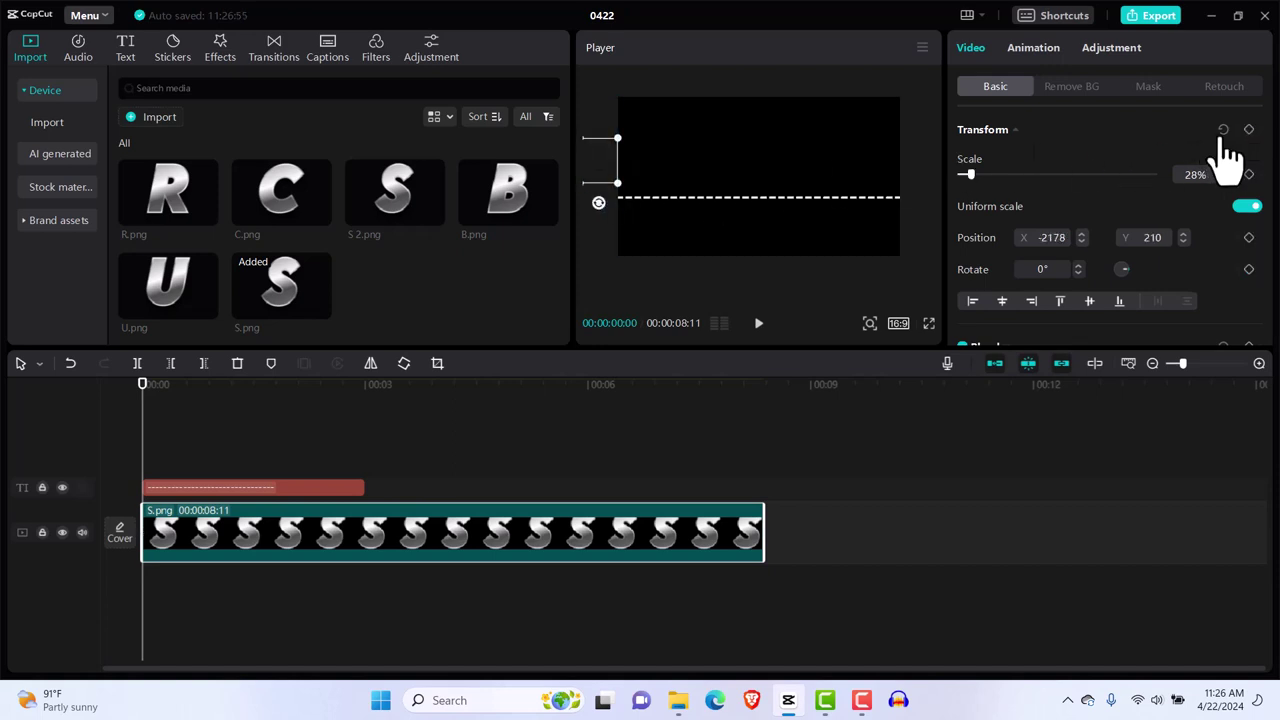
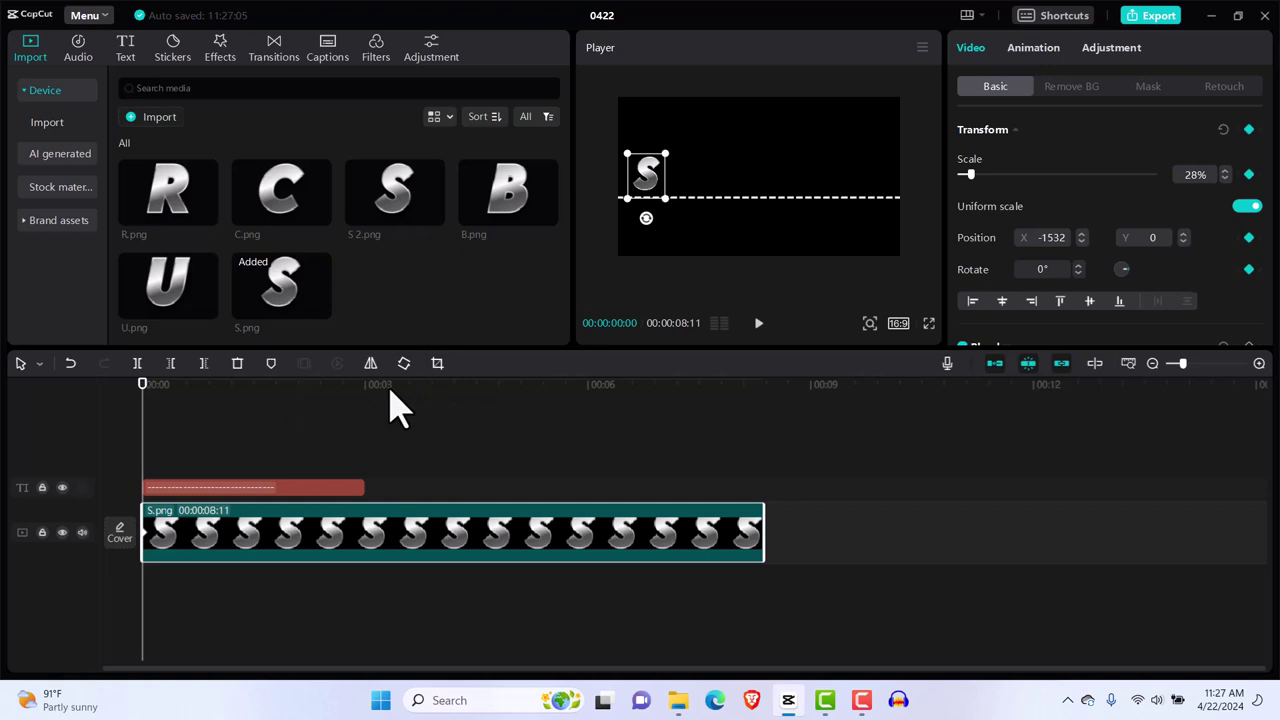
At 00:00:00:10, enlarge the S letter to about 34% scale and rotate it about 7°.
{"action": "key", "text": "space"}
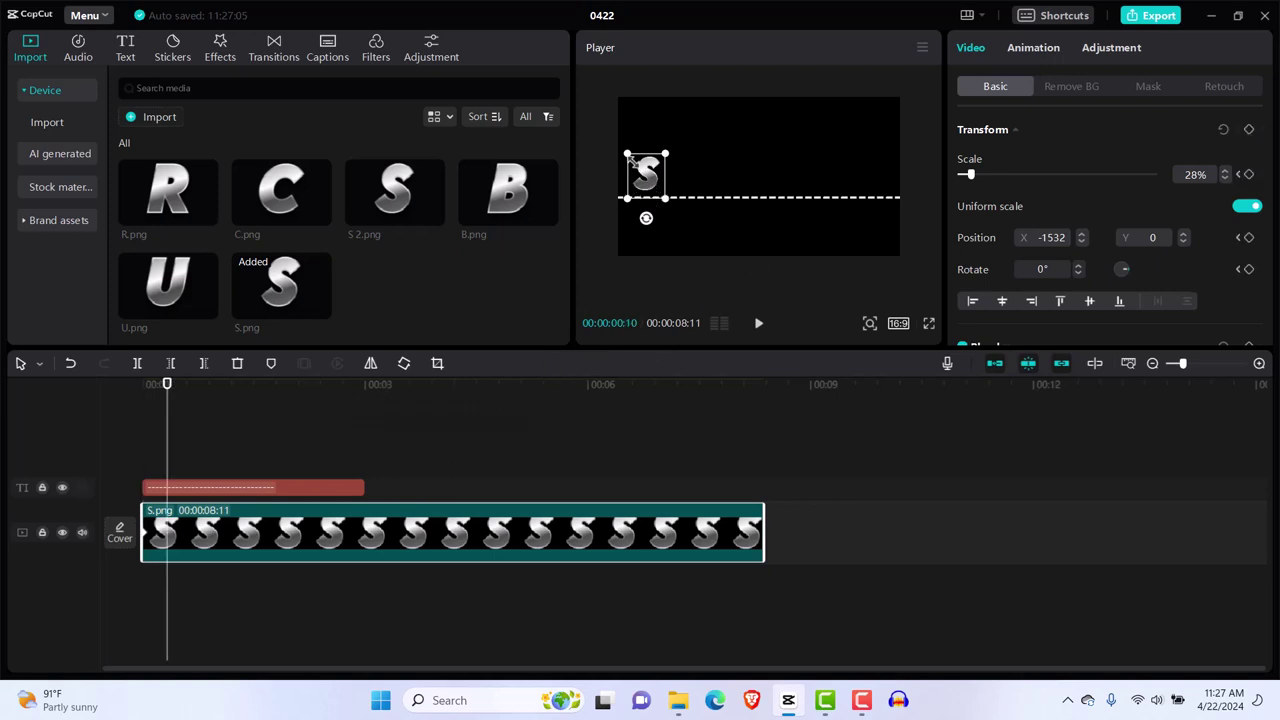
{"action": "left_click_drag", "start_coordinate": [626, 154], "coordinate": [621, 150]}
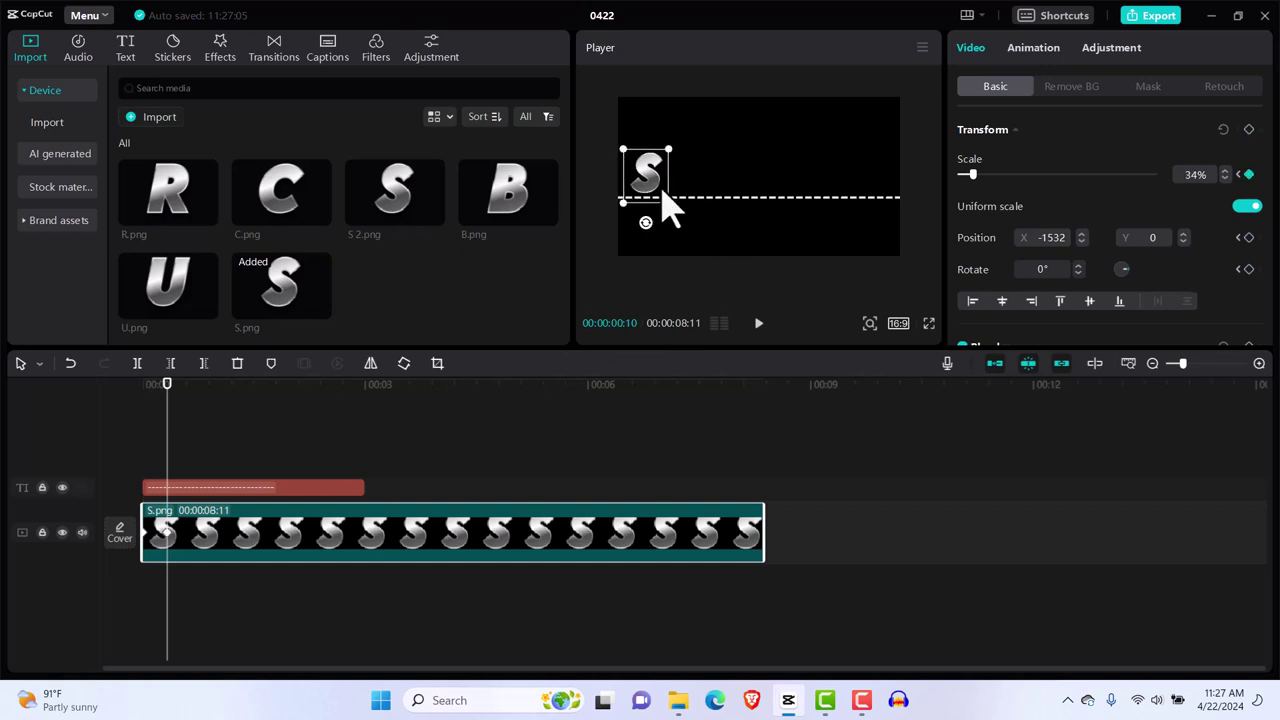
{"action": "left_click_drag", "start_coordinate": [645, 224], "coordinate": [637, 226]}
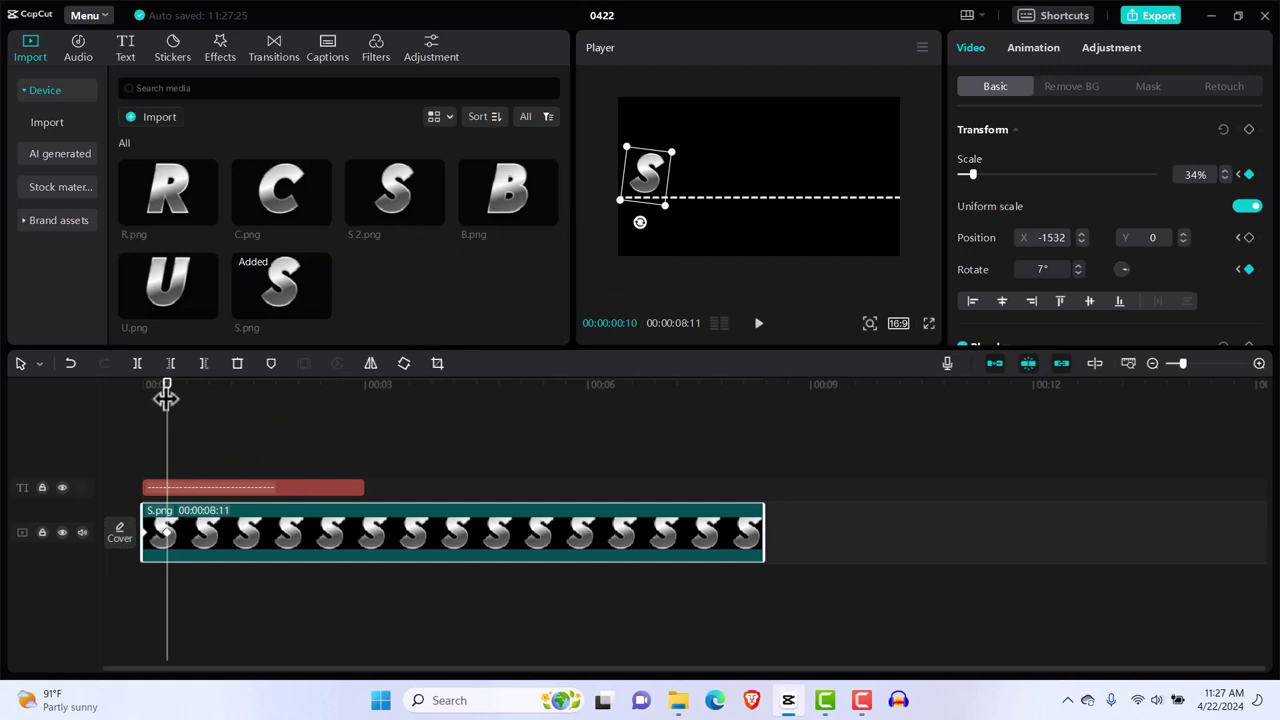
Add U.png at 00:00:00:18 on its own track above the text and S.png clips.
{"action": "left_click_drag", "start_coordinate": [167, 396], "coordinate": [186, 403]}
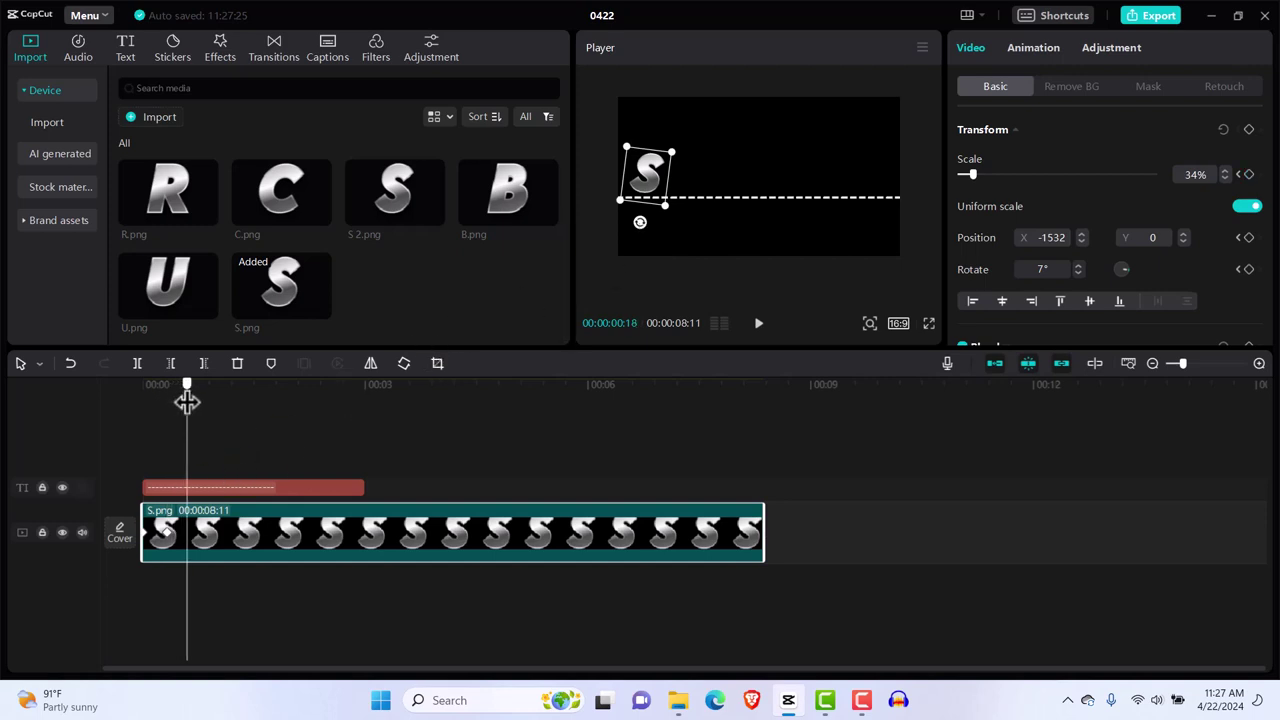
{"action": "left_click", "coordinate": [208, 310]}
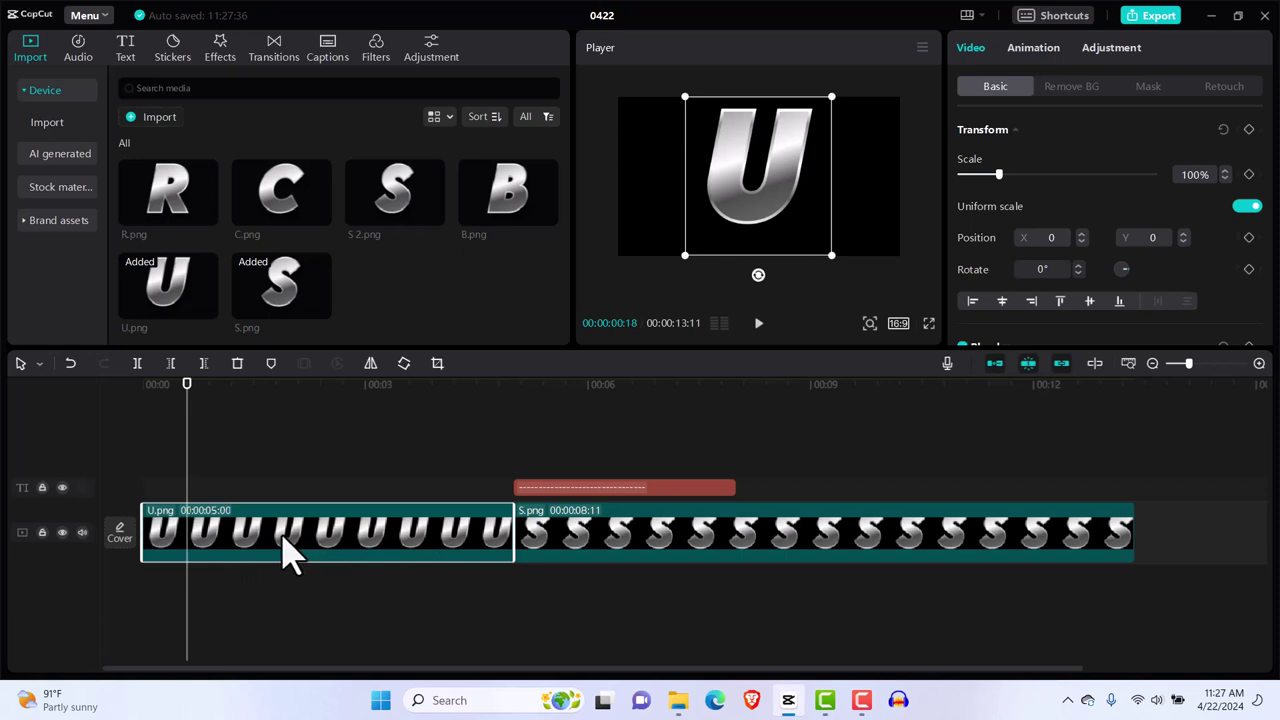
{"action": "left_click_drag", "start_coordinate": [286, 551], "coordinate": [337, 470]}
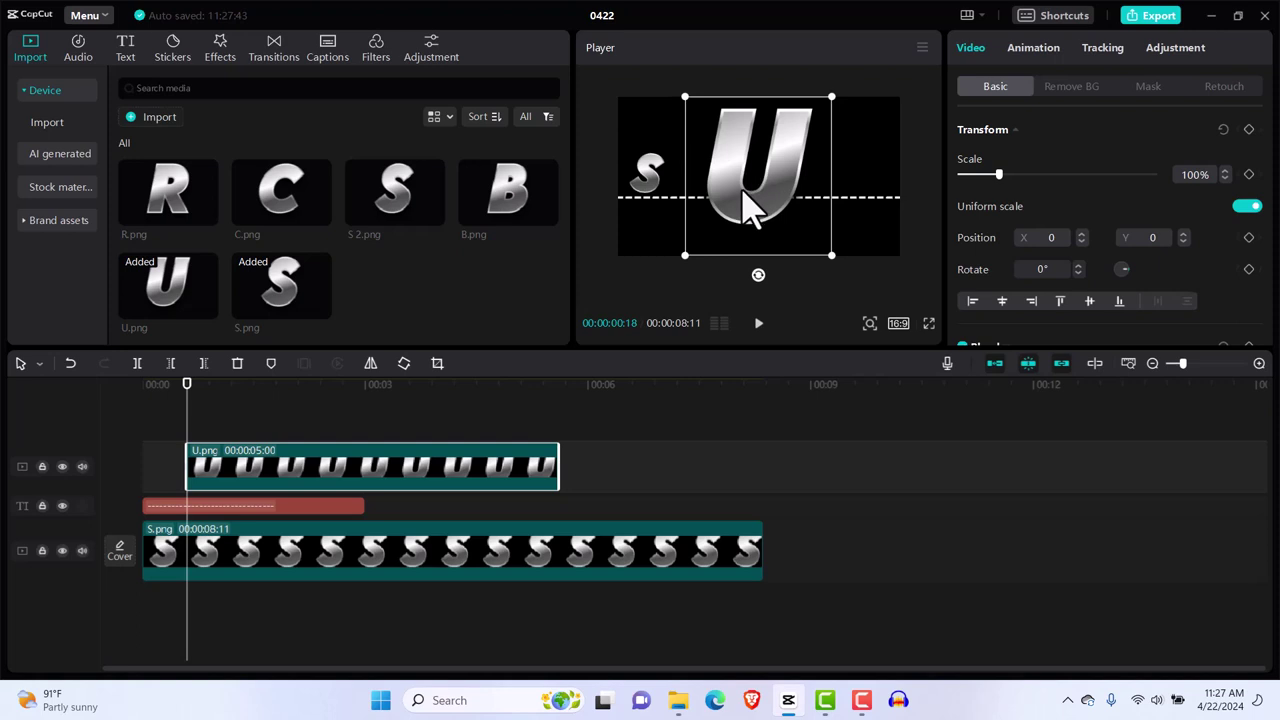
Move the U letter above the frame, to about X -437, Y 1920, and add transform keyframes at 00:00:00:18.
{"action": "left_click_drag", "start_coordinate": [737, 218], "coordinate": [705, 78]}
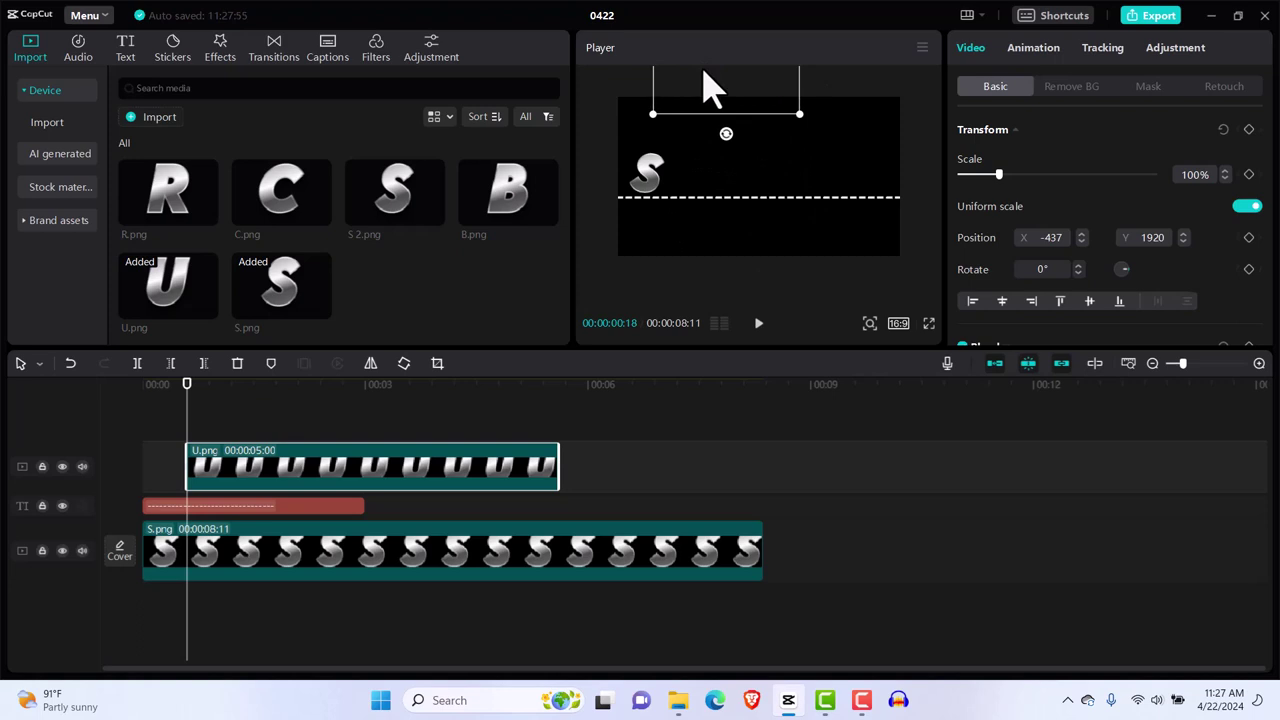
{"action": "left_click", "coordinate": [1247, 129]}
Bring the U letter down beside the S at about X -981, Y 0 and shrink it to about 40% scale.
{"action": "left_click_drag", "start_coordinate": [729, 94], "coordinate": [714, 229]}
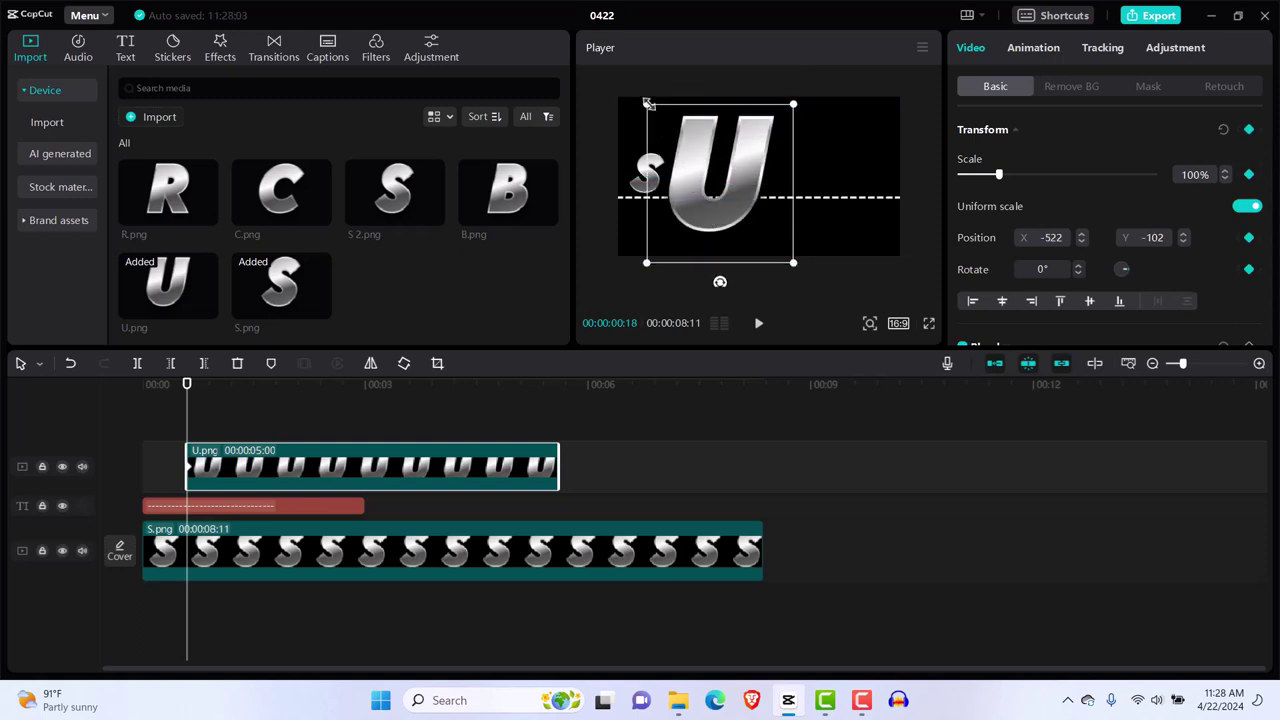
{"action": "left_click_drag", "start_coordinate": [648, 106], "coordinate": [677, 183]}
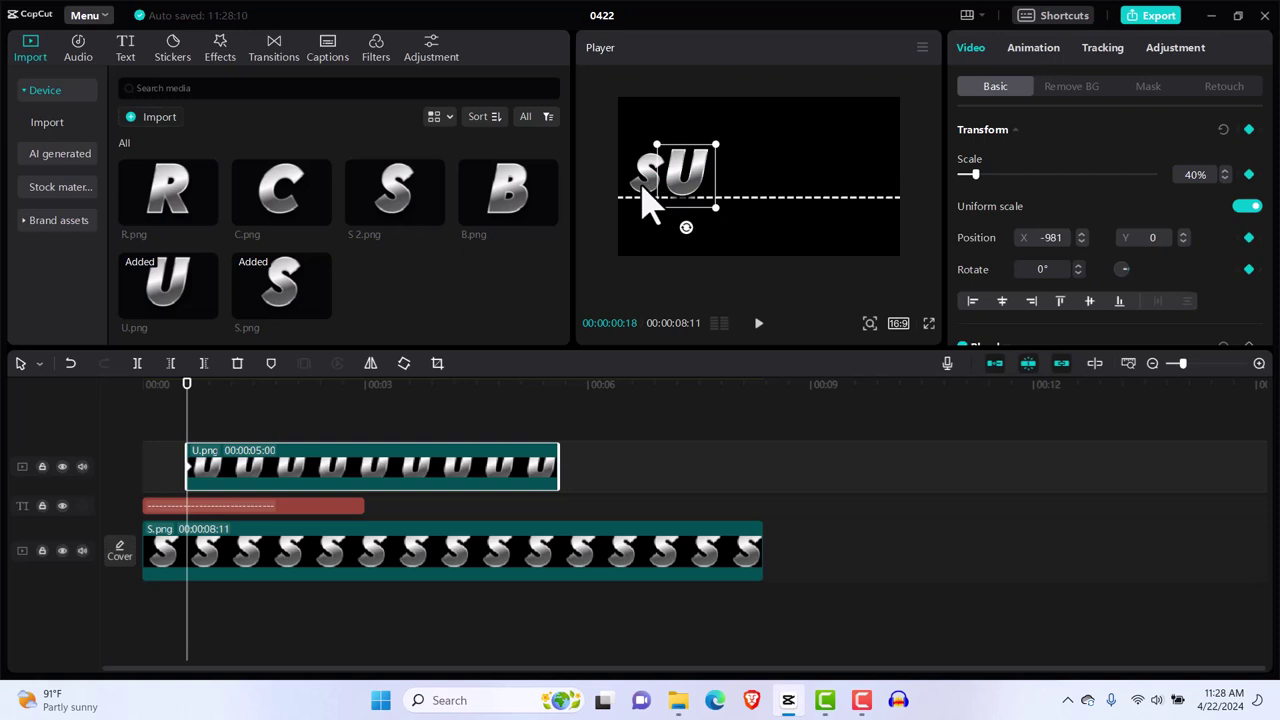
Check the S letter's scale and set the U letter's scale to 34% to match.
{"action": "left_click", "coordinate": [643, 196]}
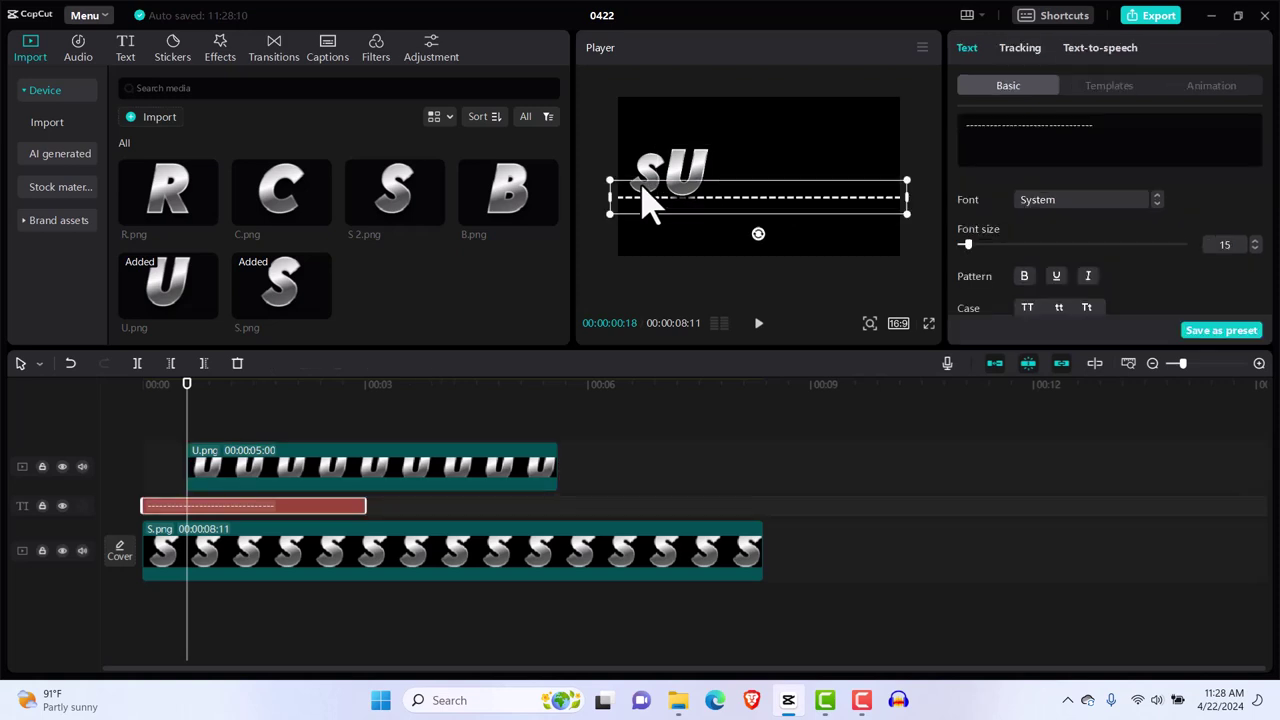
{"action": "left_click", "coordinate": [650, 178]}
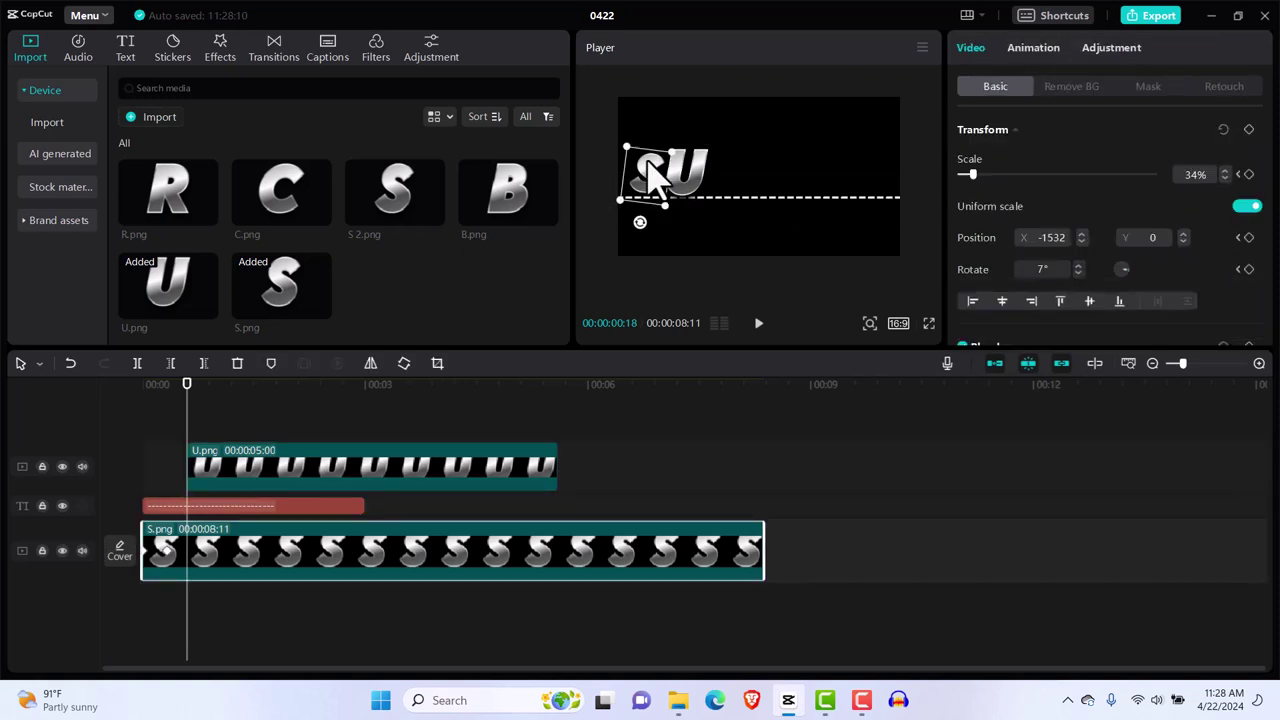
{"action": "left_click", "coordinate": [704, 194]}
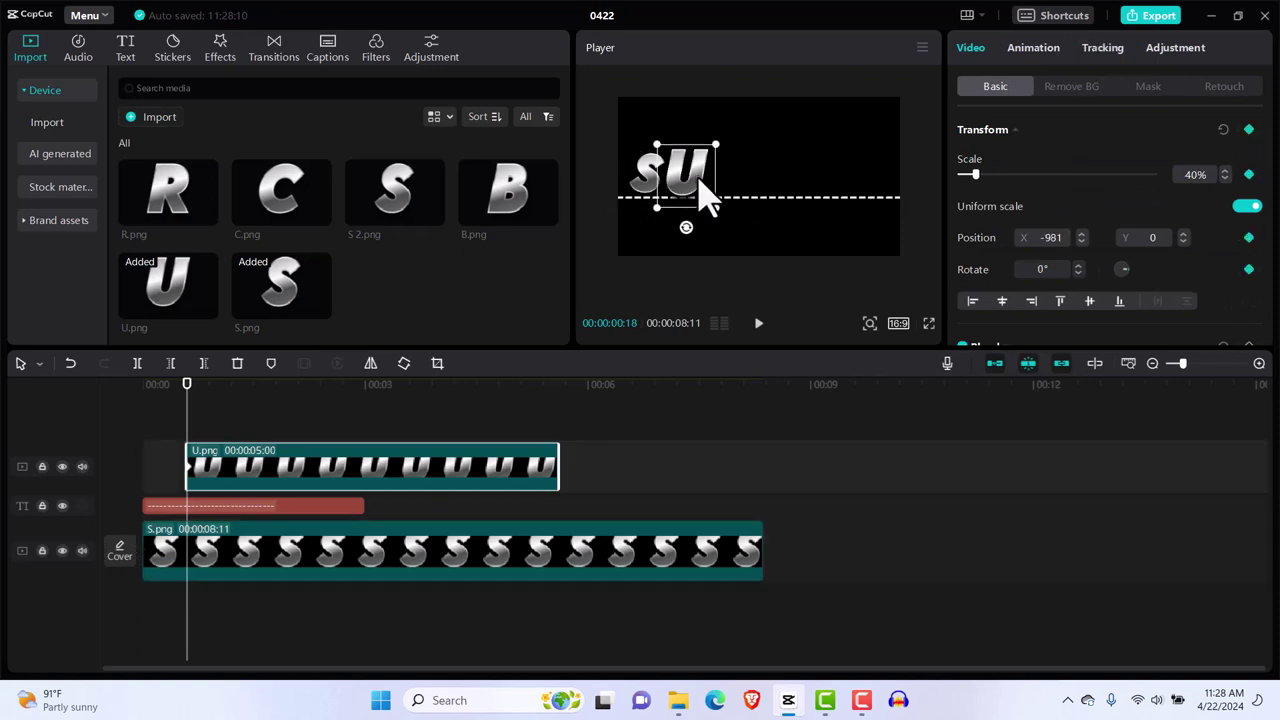
{"action": "left_click", "coordinate": [1188, 178]}
{"action": "type", "text": "34"}
{"action": "key", "text": "Return"}
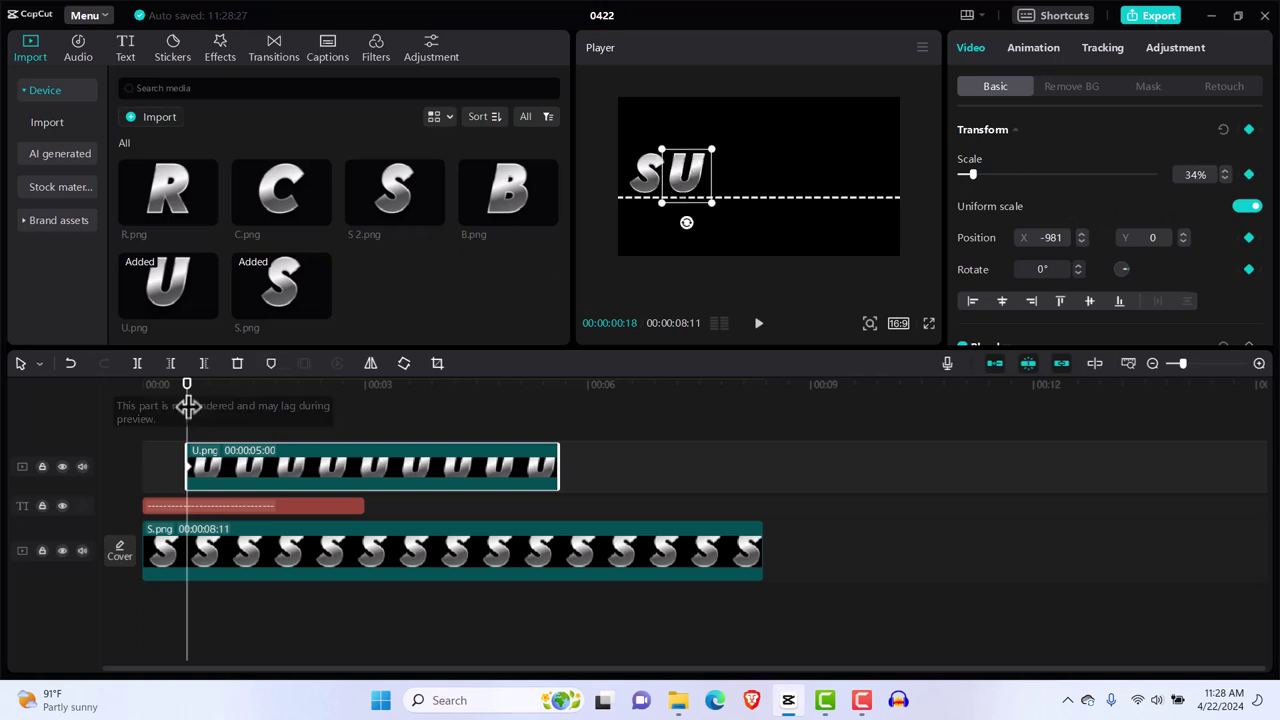
Move the U letter closer to the S, to about X -1049, Y 0, at 00:00:00:24.
{"action": "left_click_drag", "start_coordinate": [188, 400], "coordinate": [201, 400]}
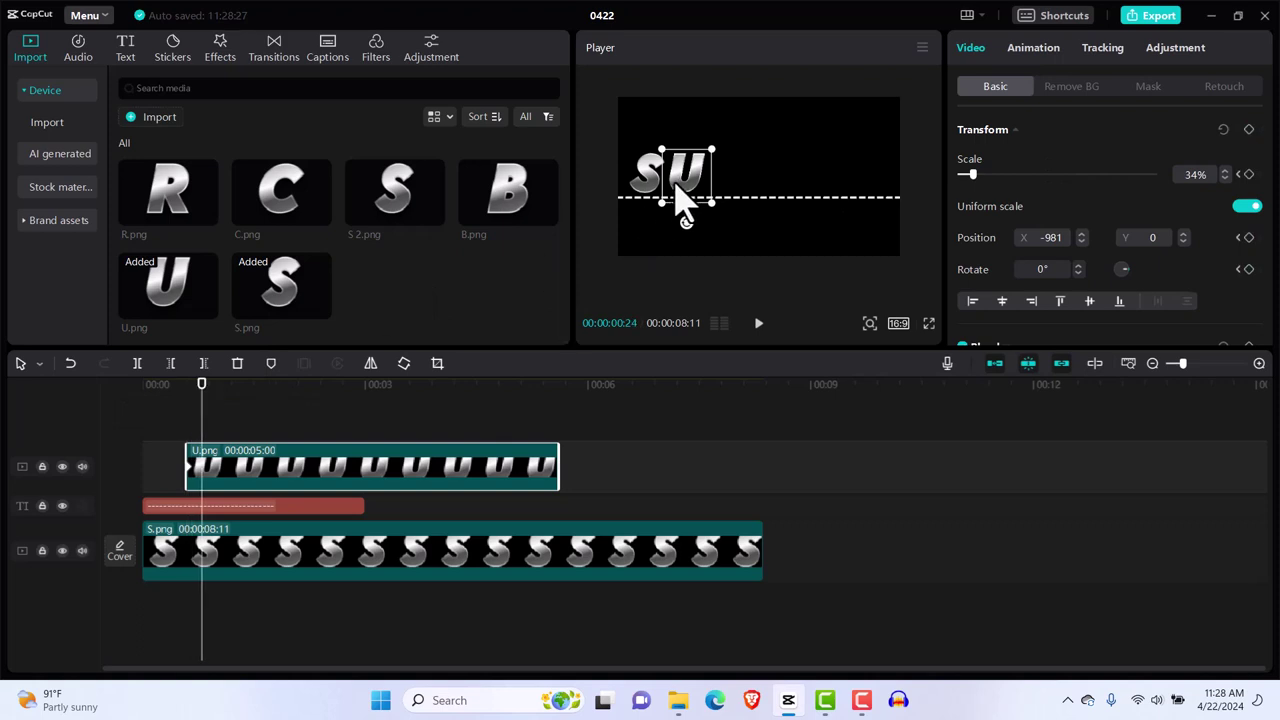
{"action": "mouse_move", "coordinate": [677, 185]}
{"action": "left_mouse_down"}
{"action": "mouse_move", "coordinate": [663, 180]}
{"action": "mouse_move", "coordinate": [677, 186]}
{"action": "left_mouse_up"}
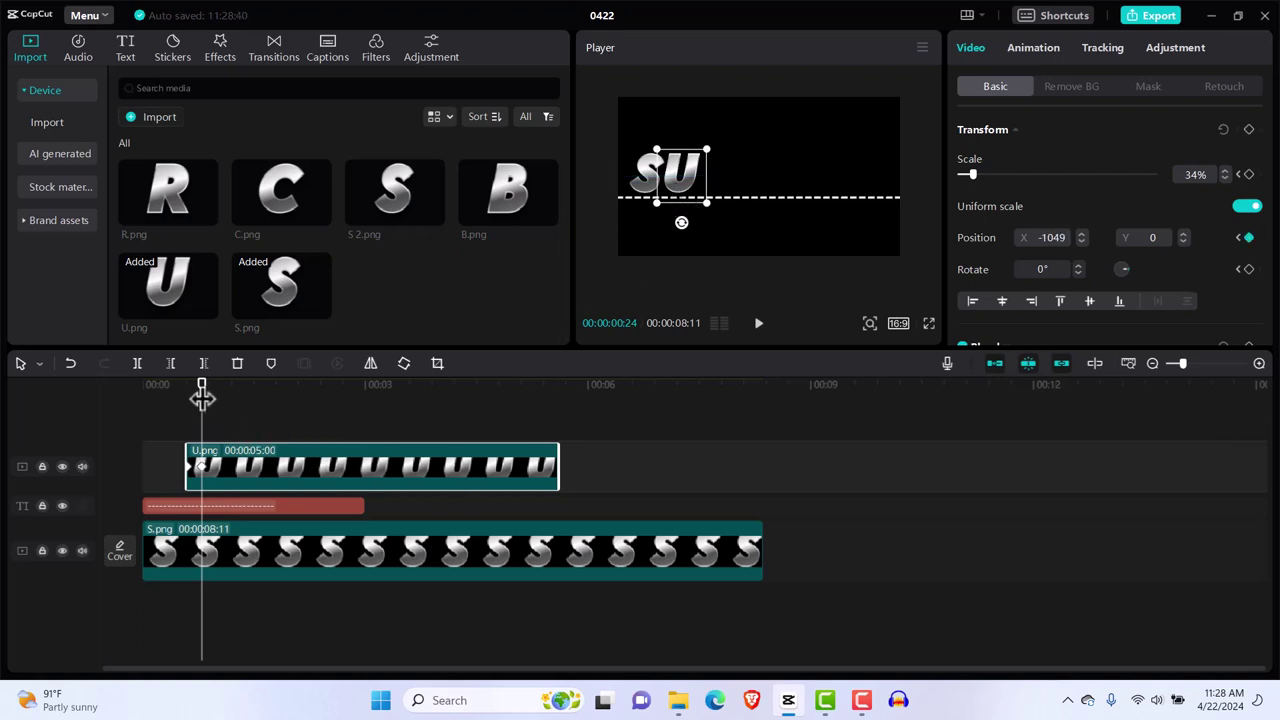
Add B.png at 00:00:01:01 on its own track above the U.png clip.
{"action": "left_click_drag", "start_coordinate": [203, 398], "coordinate": [219, 402]}
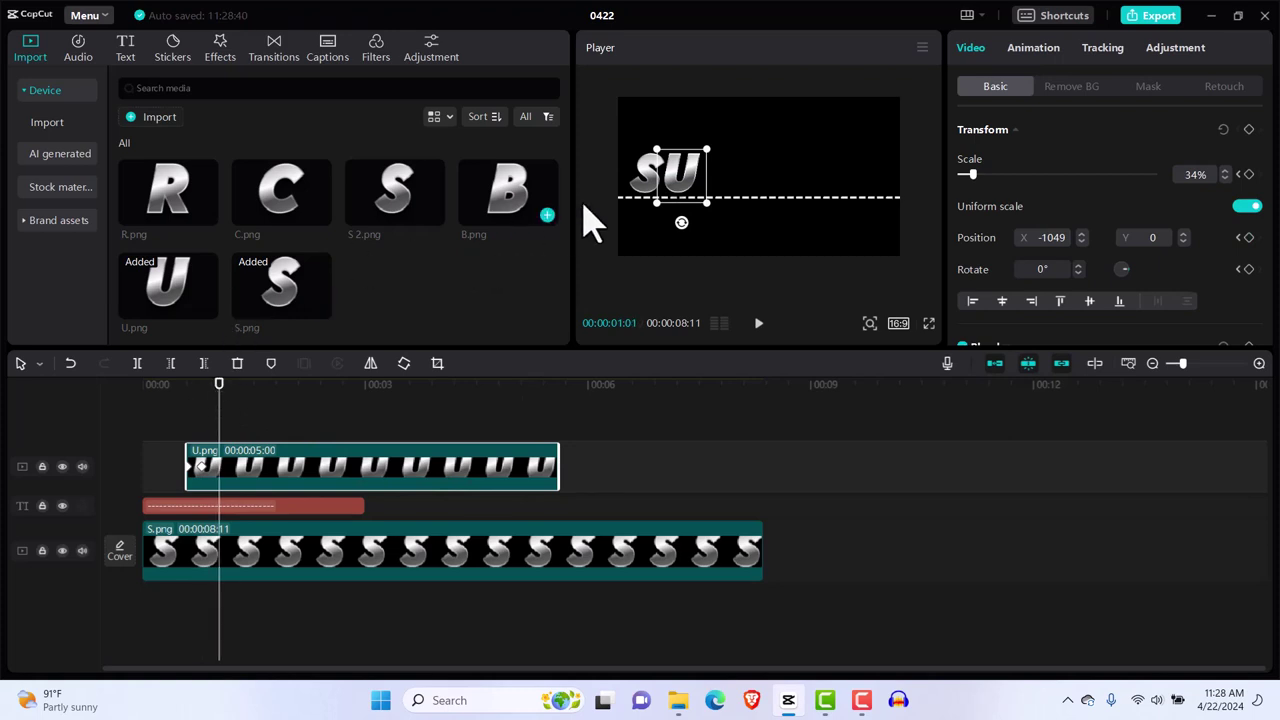
{"action": "left_click", "coordinate": [549, 215]}
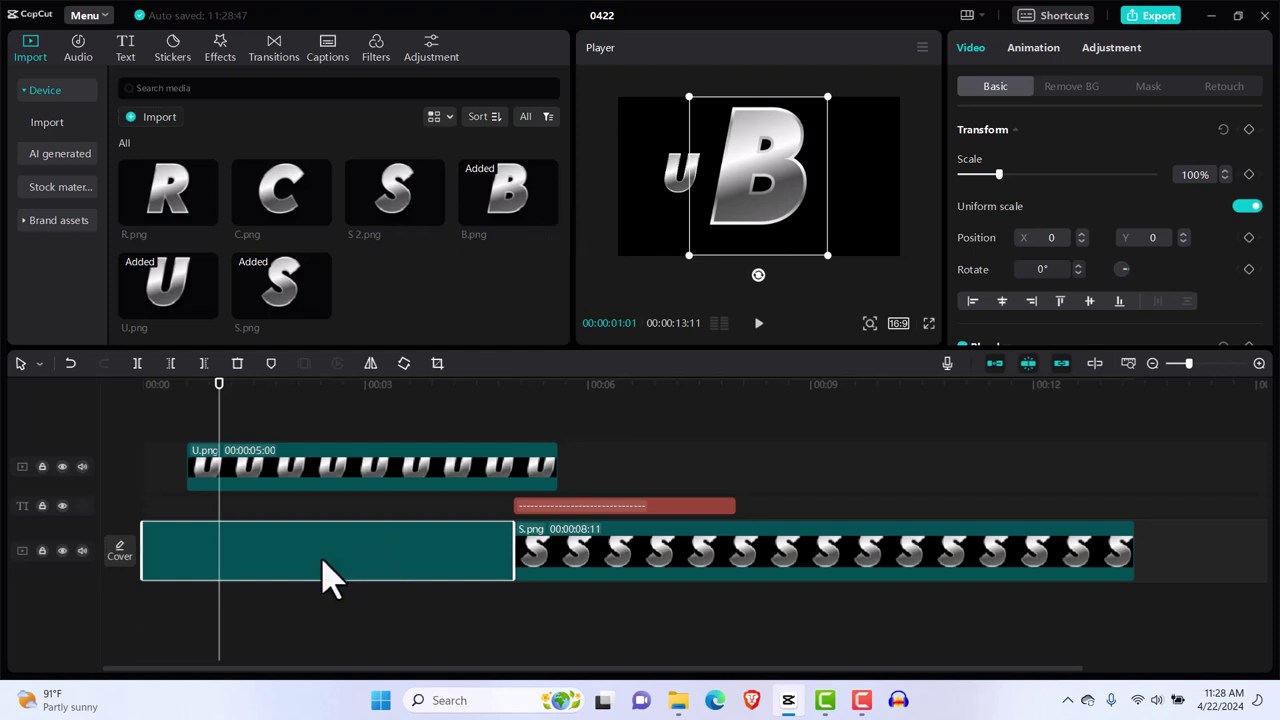
{"action": "left_click_drag", "start_coordinate": [329, 577], "coordinate": [402, 434]}
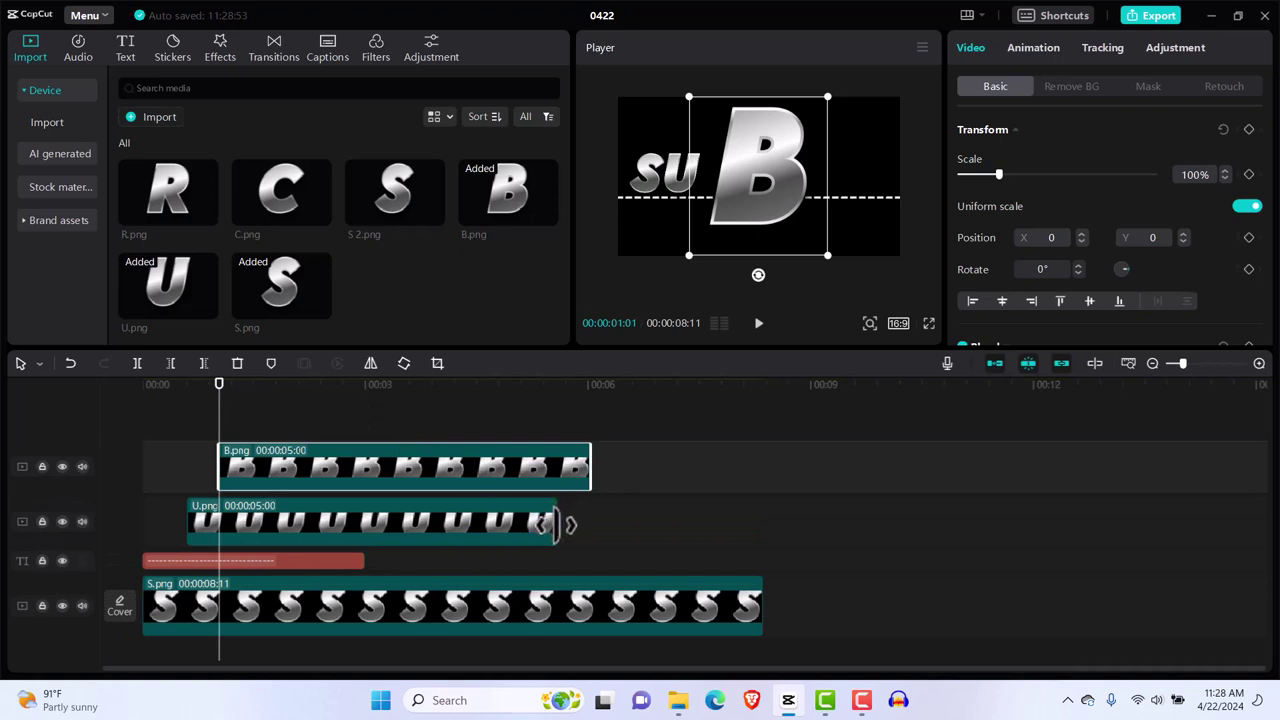
Extend the U.png and B.png clips so both end together with the S.png clip.
{"action": "left_click_drag", "start_coordinate": [557, 522], "coordinate": [763, 554]}
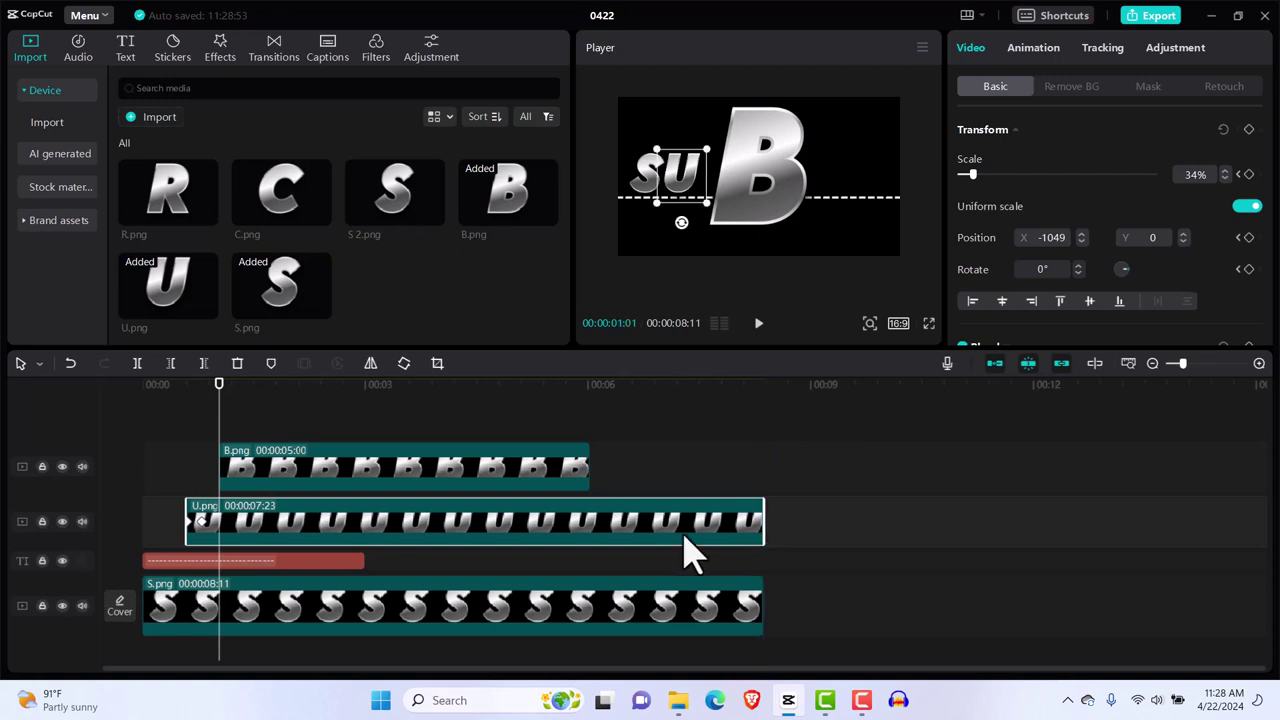
{"action": "left_click", "coordinate": [588, 467]}
{"action": "left_click_drag", "start_coordinate": [610, 469], "coordinate": [760, 496]}
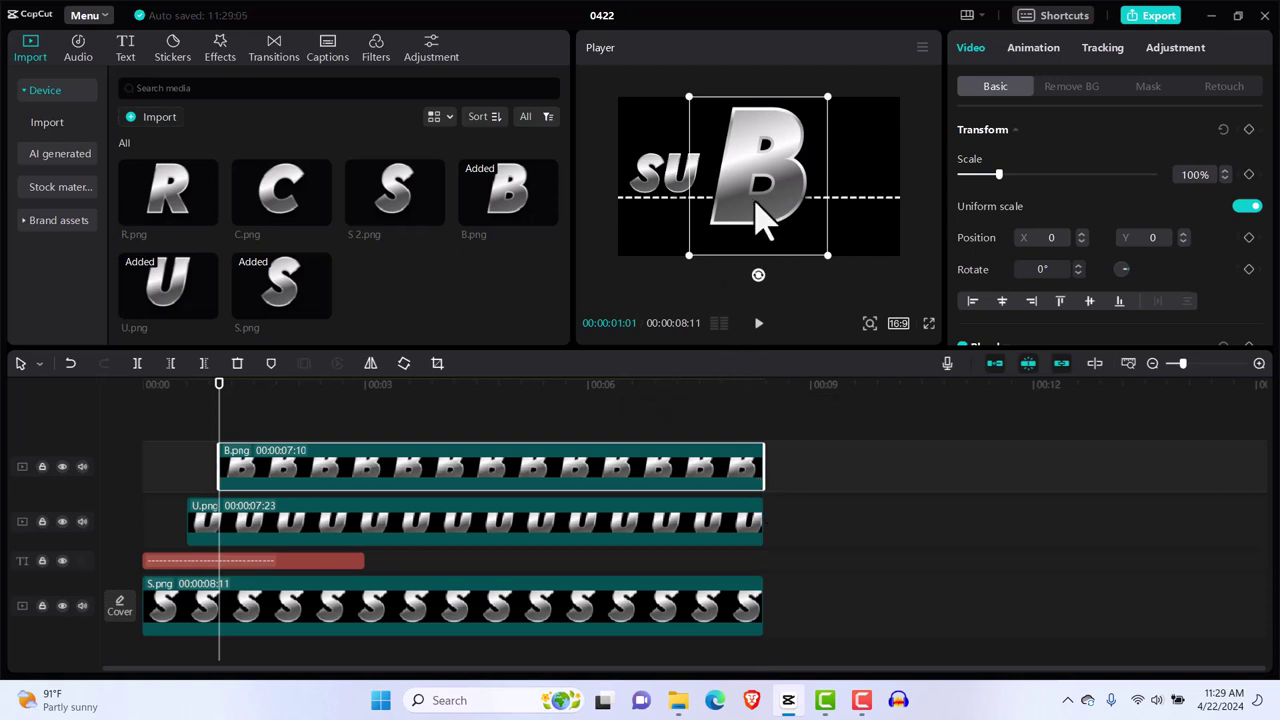
Move the B letter below and left of the frame, to about X -2263, Y -2022, and add transform keyframes at 00:00:01:01.
{"action": "left_click_drag", "start_coordinate": [755, 196], "coordinate": [590, 350]}
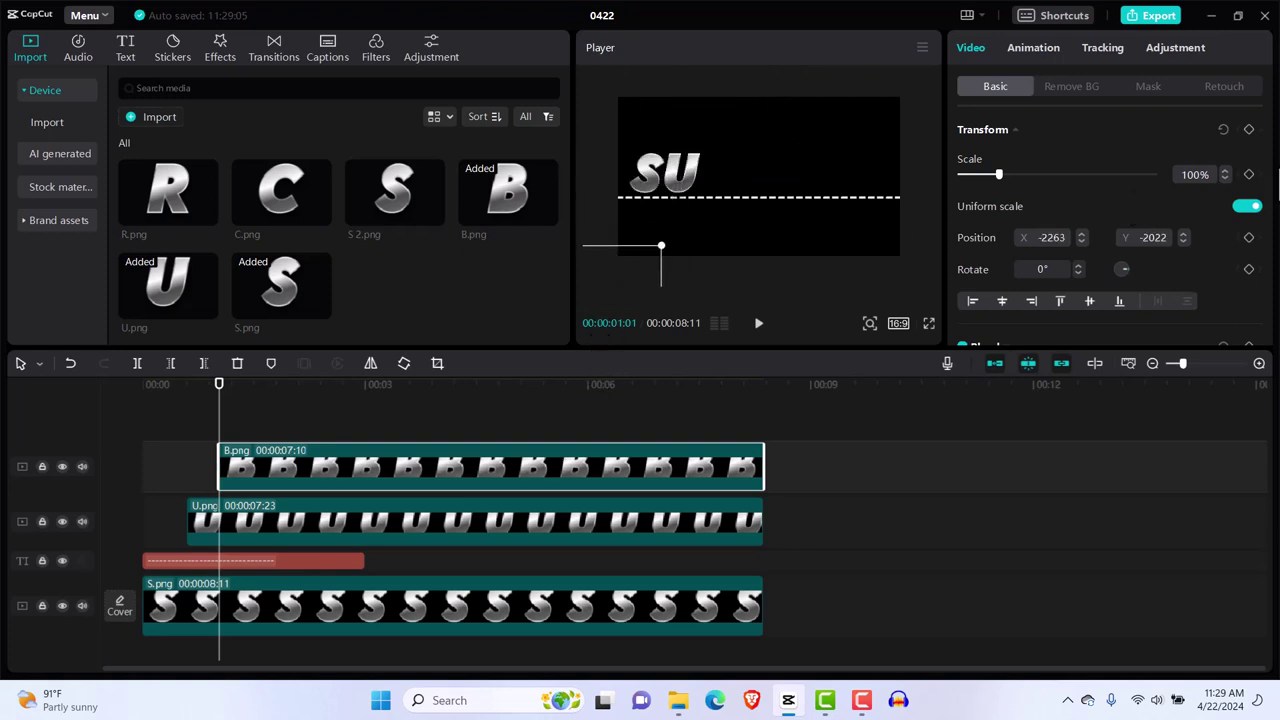
{"action": "left_click", "coordinate": [1248, 129]}
Bring the B letter back onto the dashed line, set its scale to 34% and shift it closer to the U.
{"action": "left_click_drag", "start_coordinate": [614, 291], "coordinate": [770, 130]}
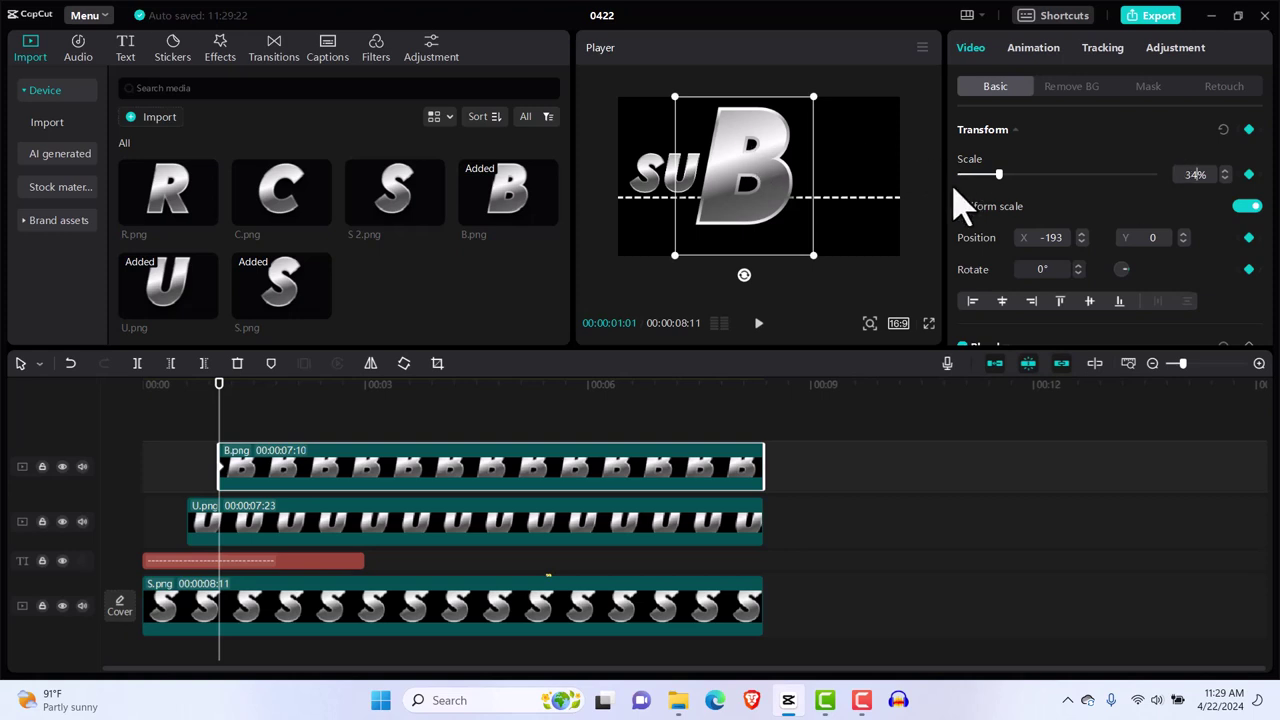
{"action": "left_click_drag", "start_coordinate": [998, 174], "coordinate": [972, 174]}
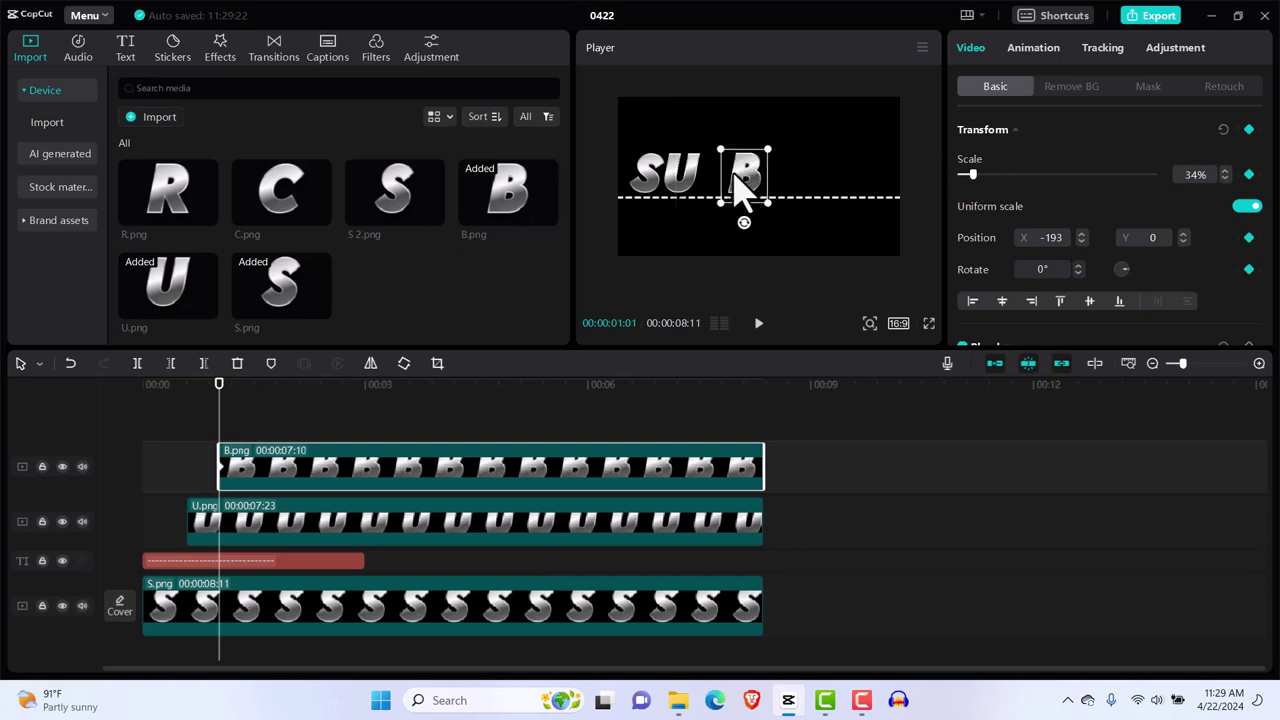
{"action": "left_click_drag", "start_coordinate": [734, 174], "coordinate": [727, 174]}
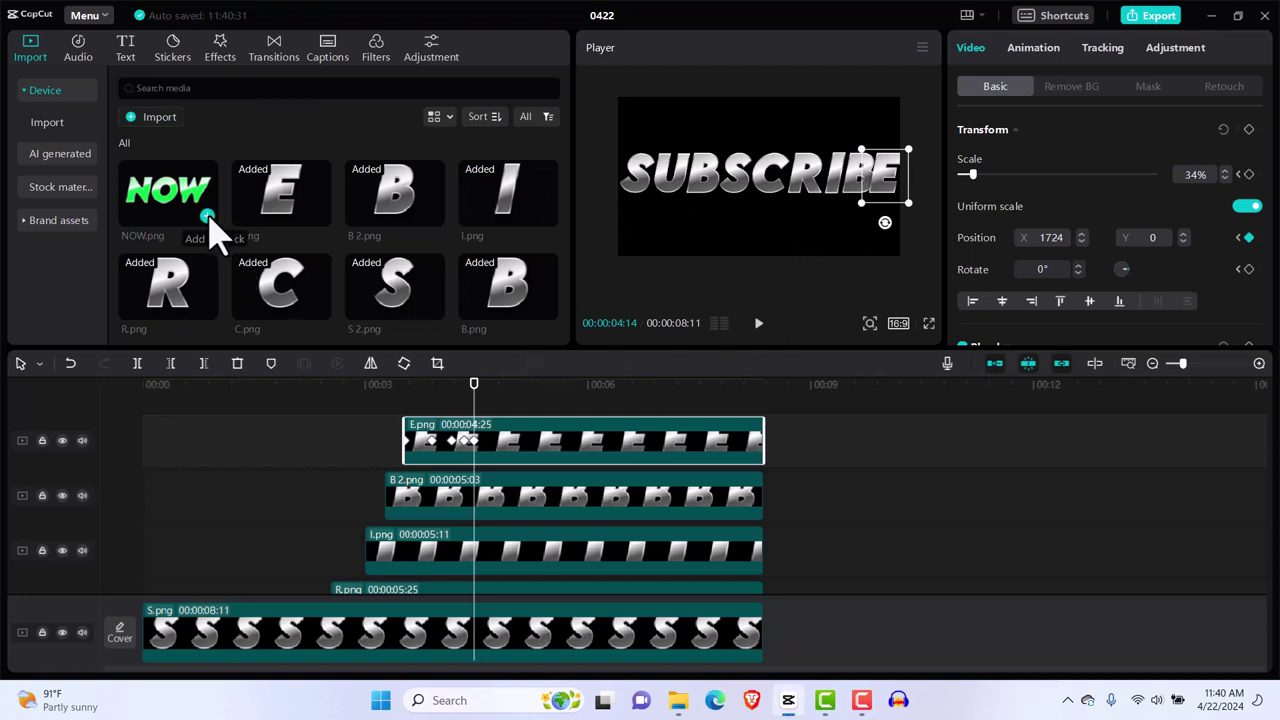
Add NOW.png to the timeline directly after the S.png clip.
{"action": "left_click", "coordinate": [208, 218]}
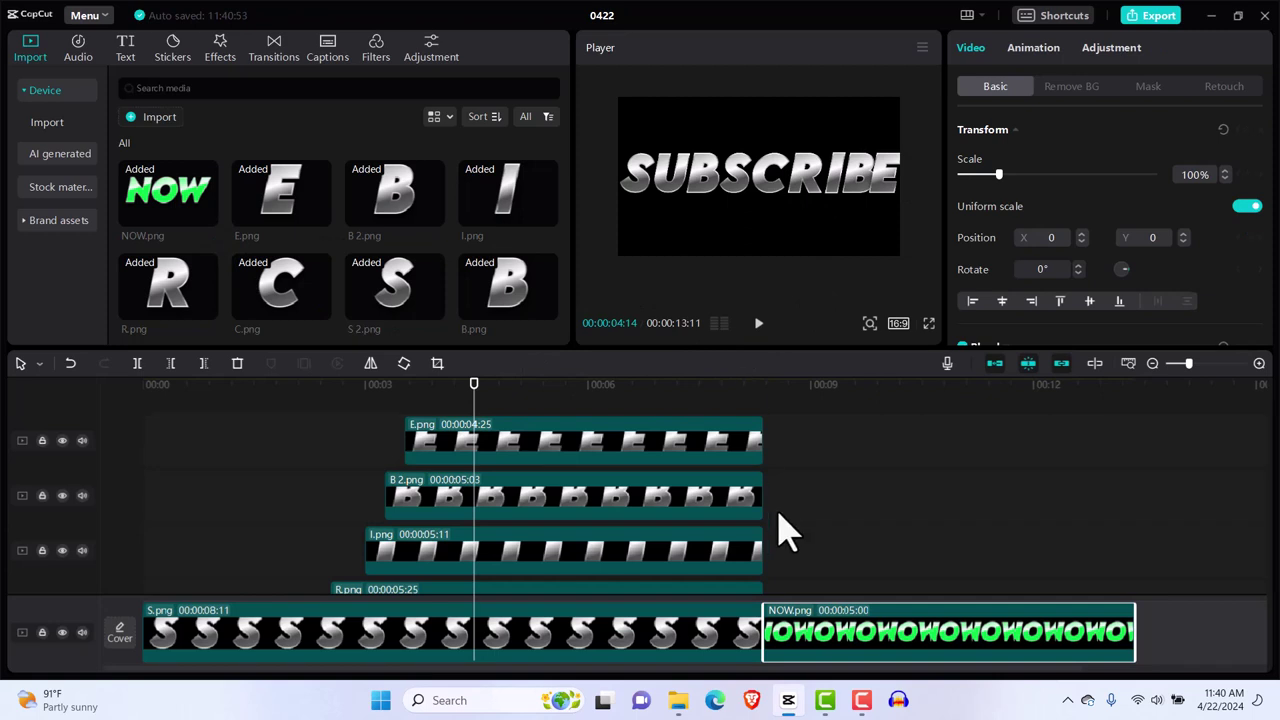